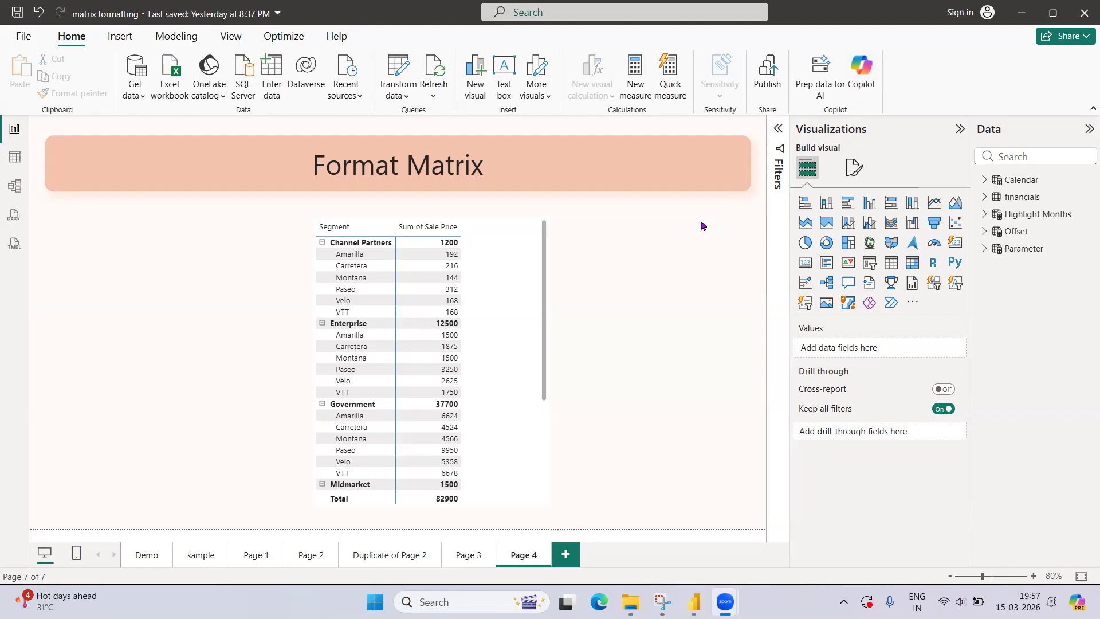
Select the Segment and Product matrix and compare its arrangement with the reference pivot table image in Snipping Tool.
click(499, 270)
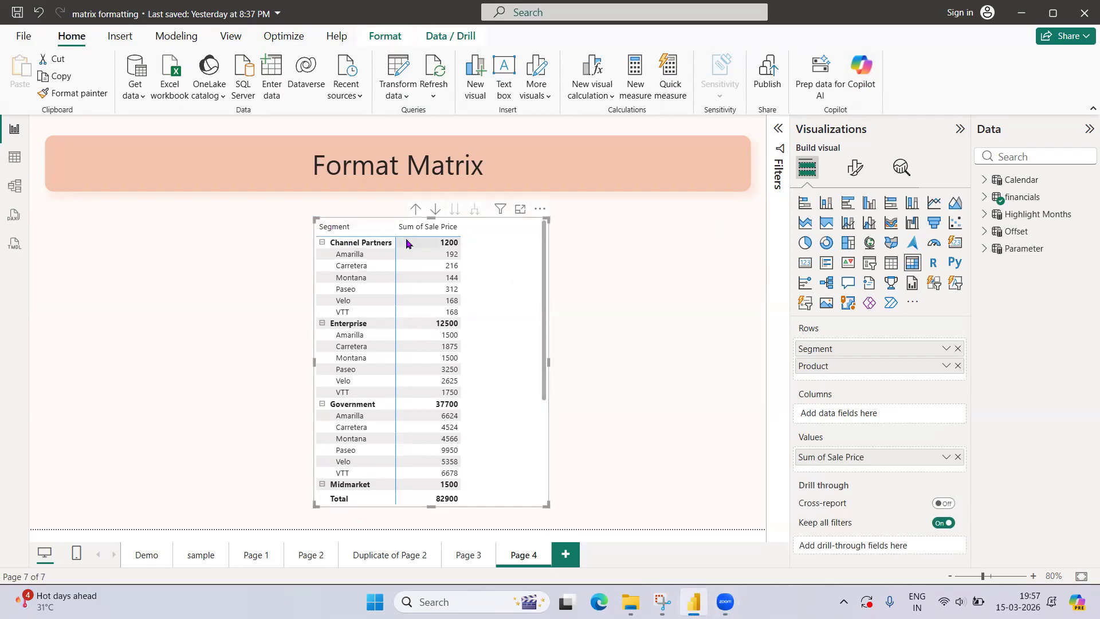
click(663, 601)
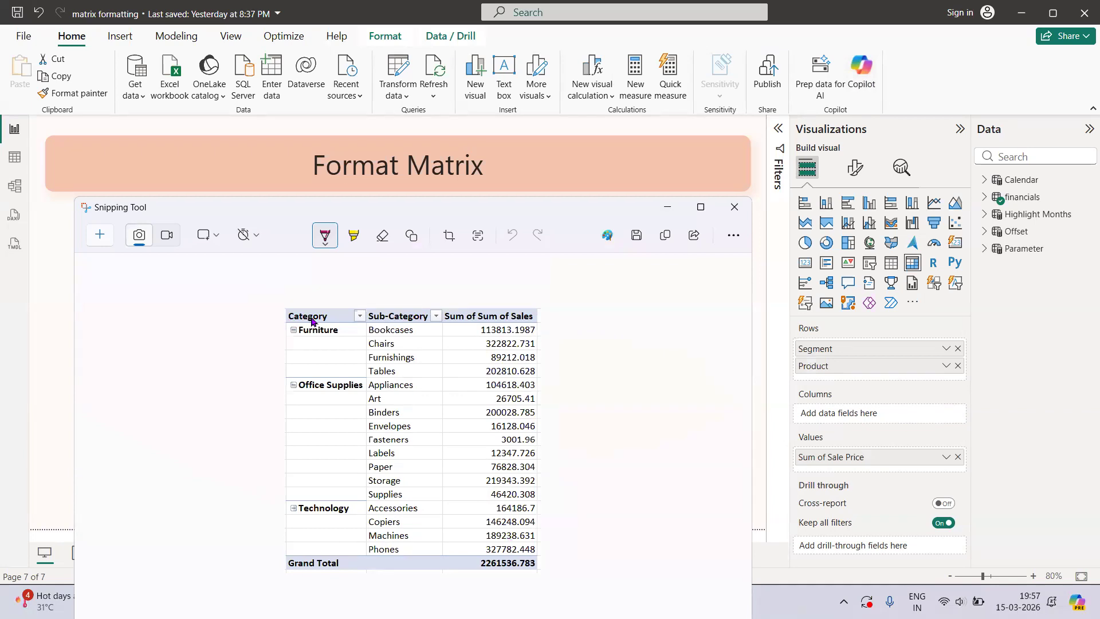
click(669, 208)
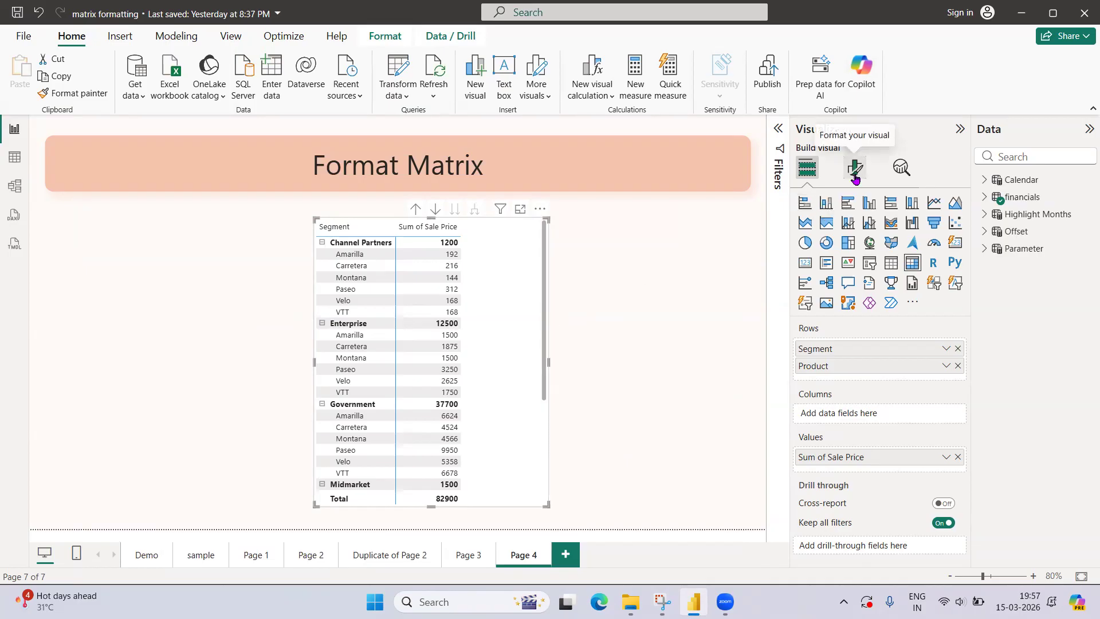
click(661, 602)
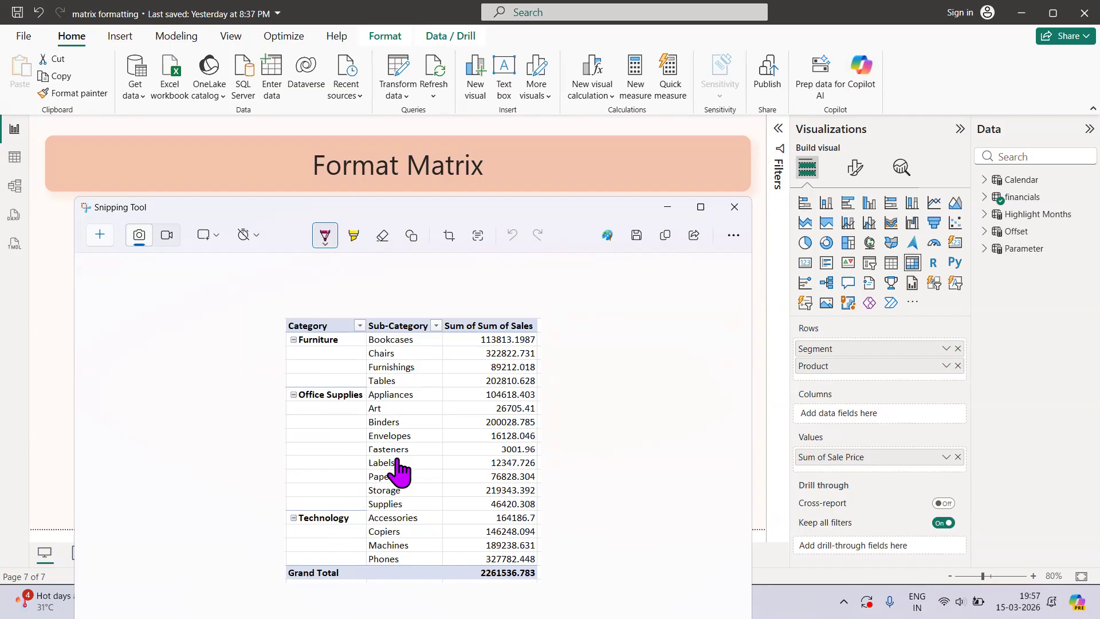
click(667, 210)
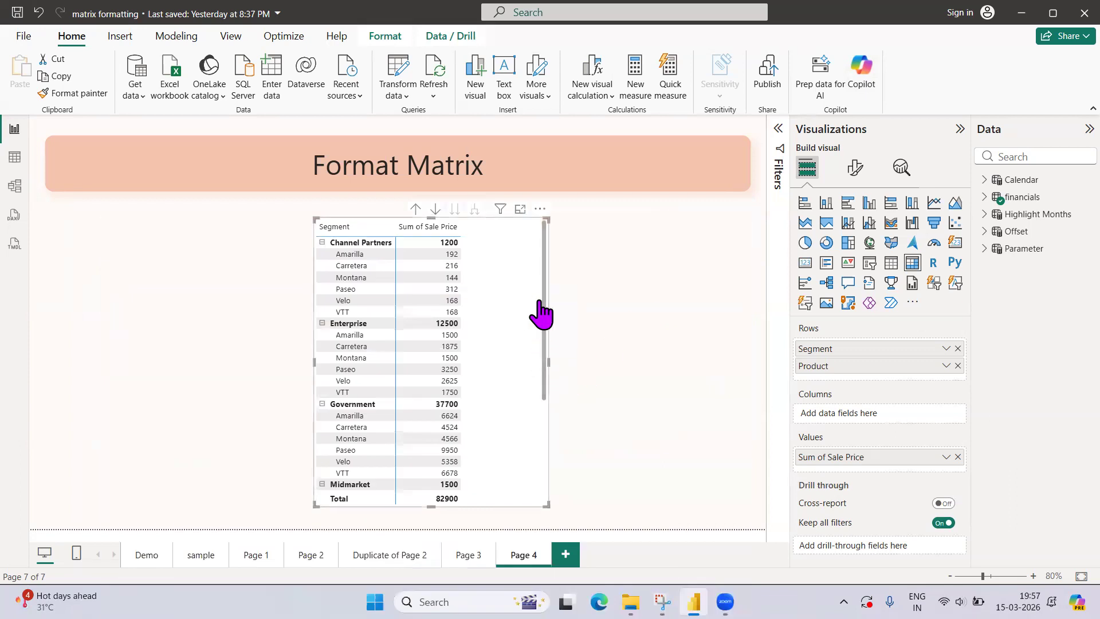
Set the matrix layout to Tabular and compare it with the reference pivot table image in Snipping Tool.
click(855, 168)
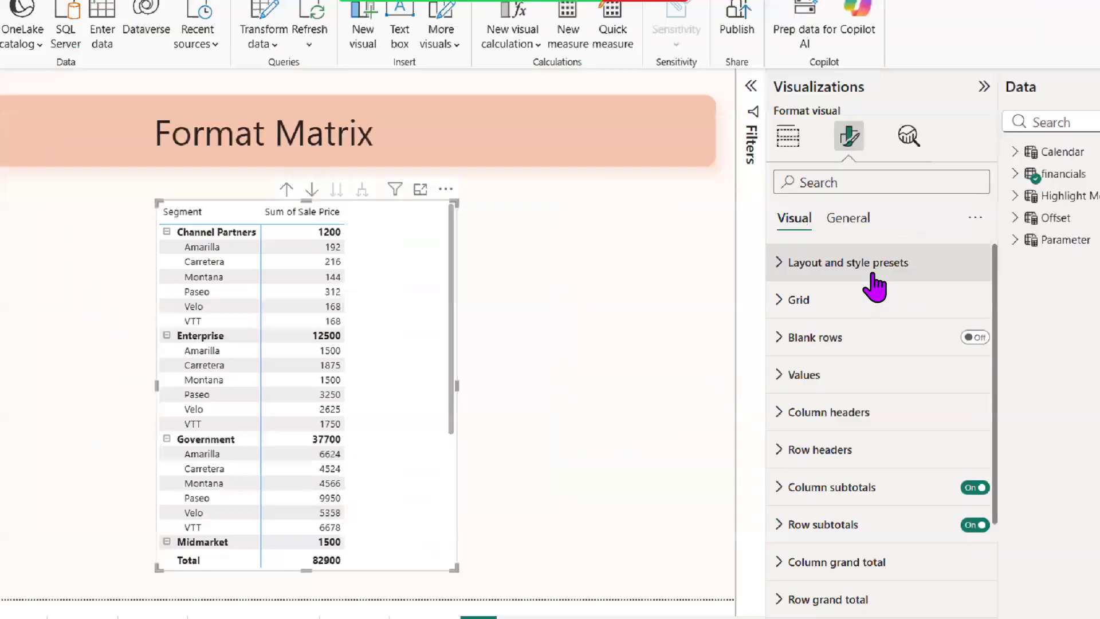
click(851, 261)
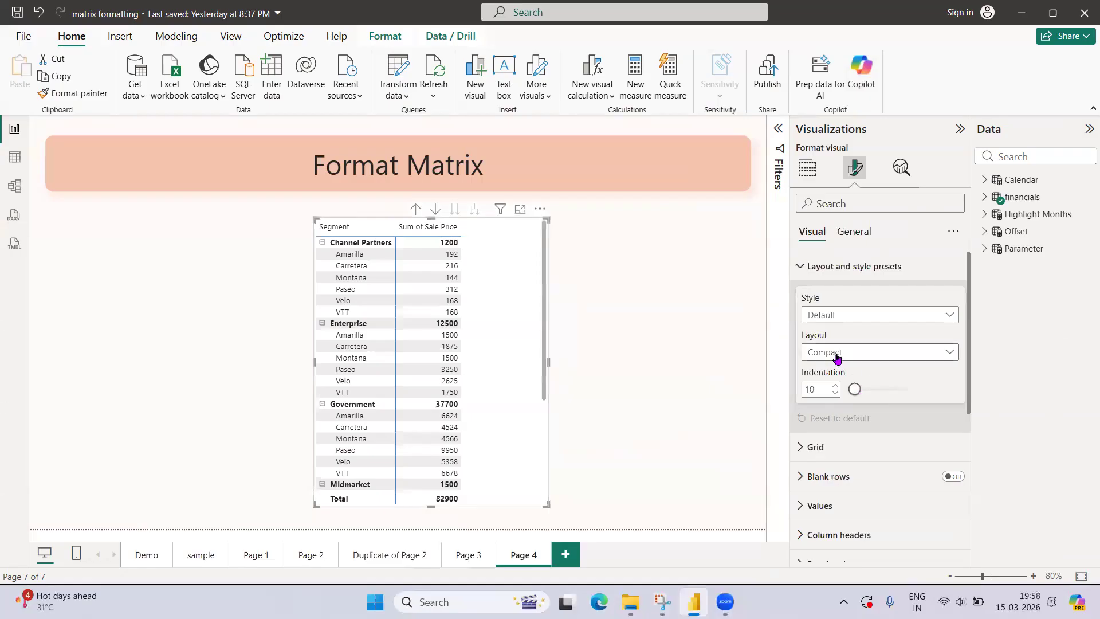
click(881, 355)
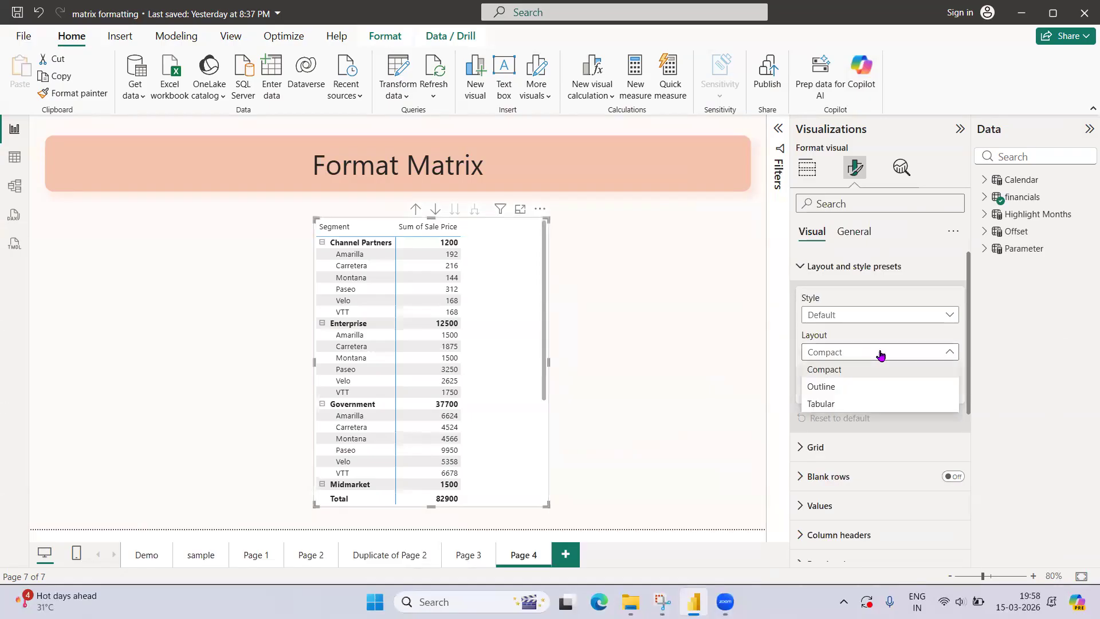
click(877, 404)
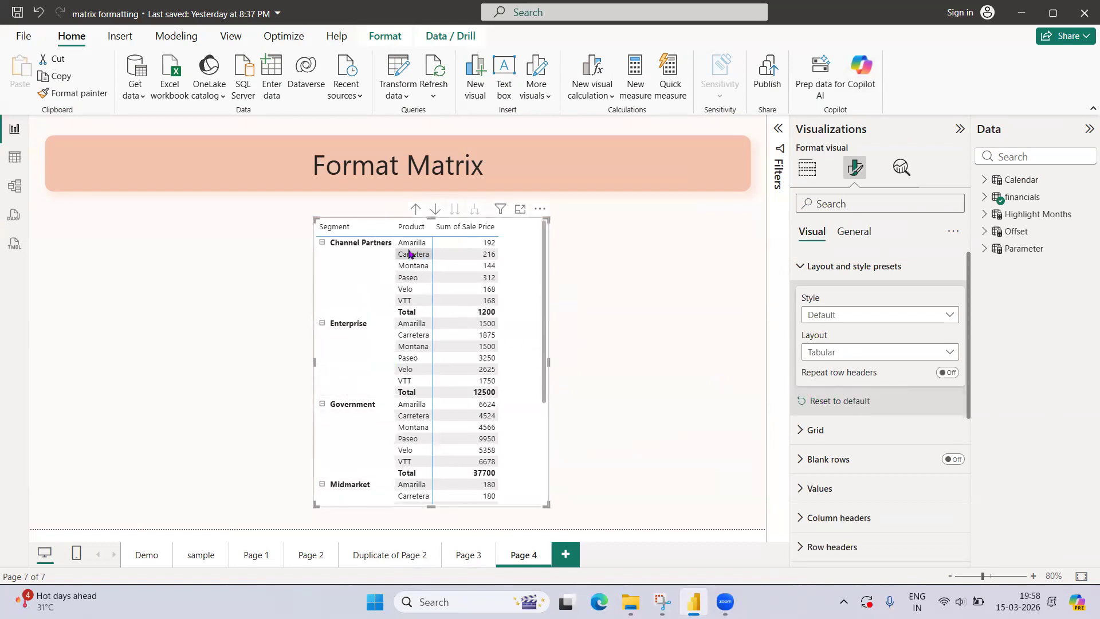
click(663, 602)
scroll(412, 441, up, 1)
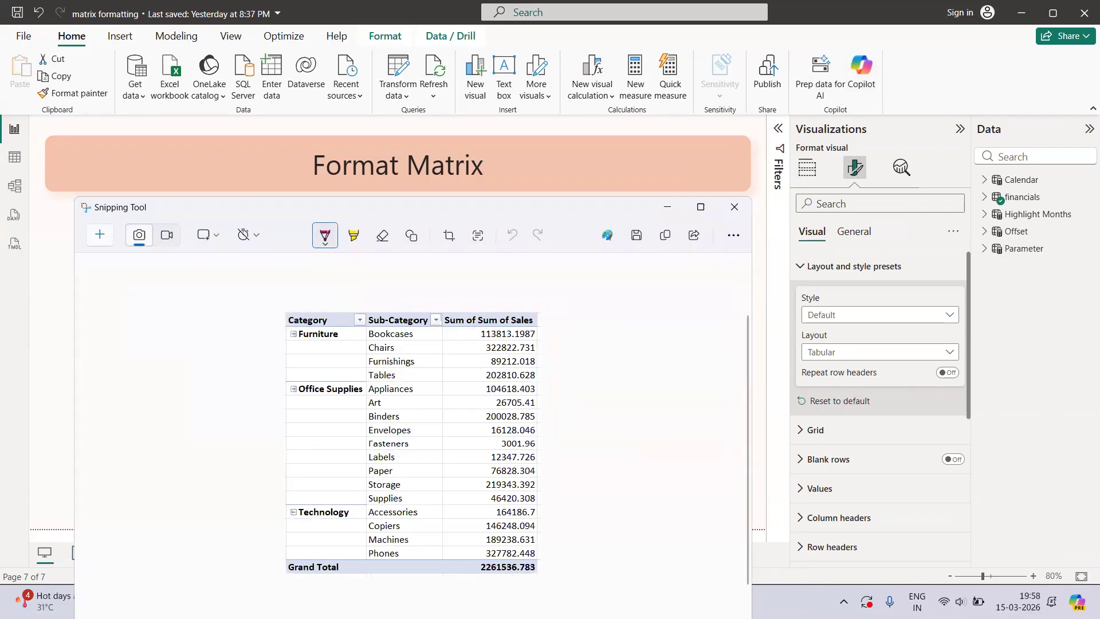
click(665, 209)
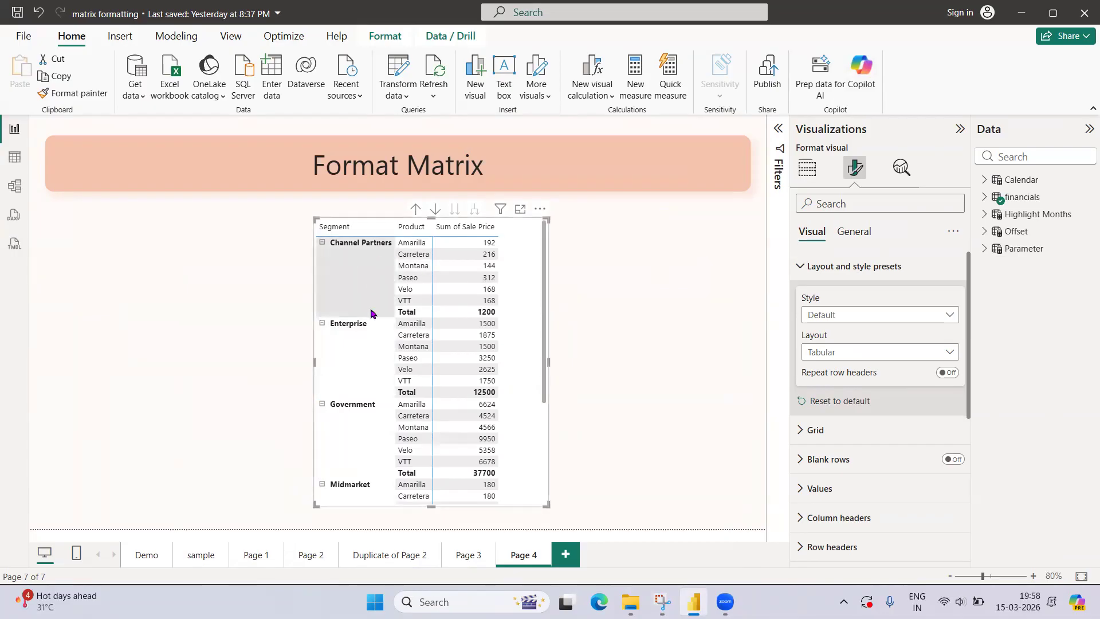
Try repeated row headers and the Outline layout on the matrix, and restore the Tabular layout without repeated headers.
click(944, 373)
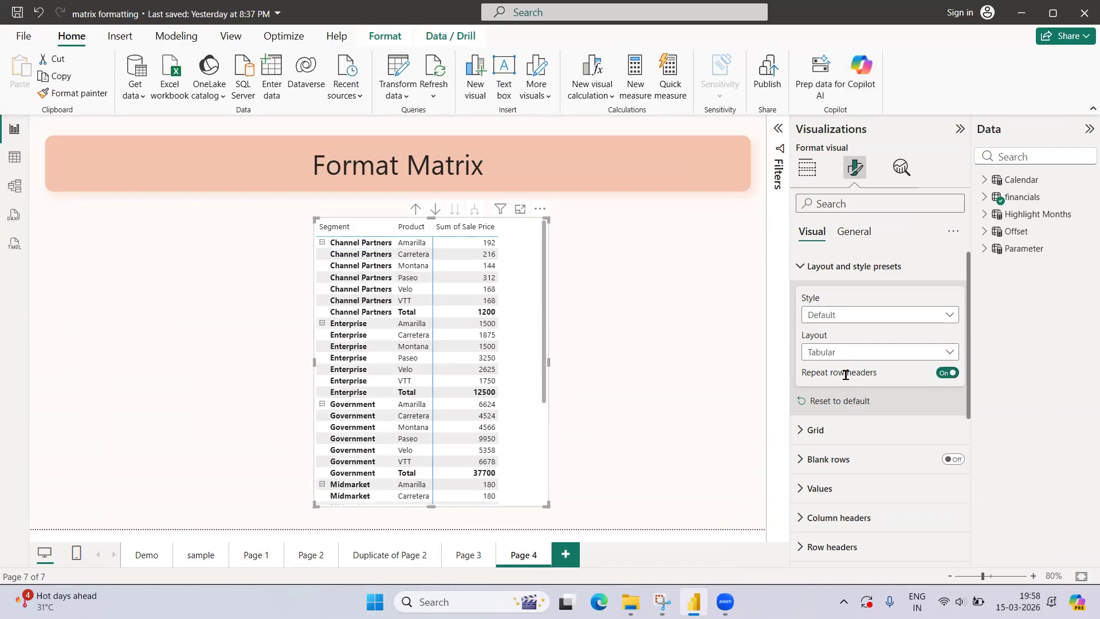
click(944, 373)
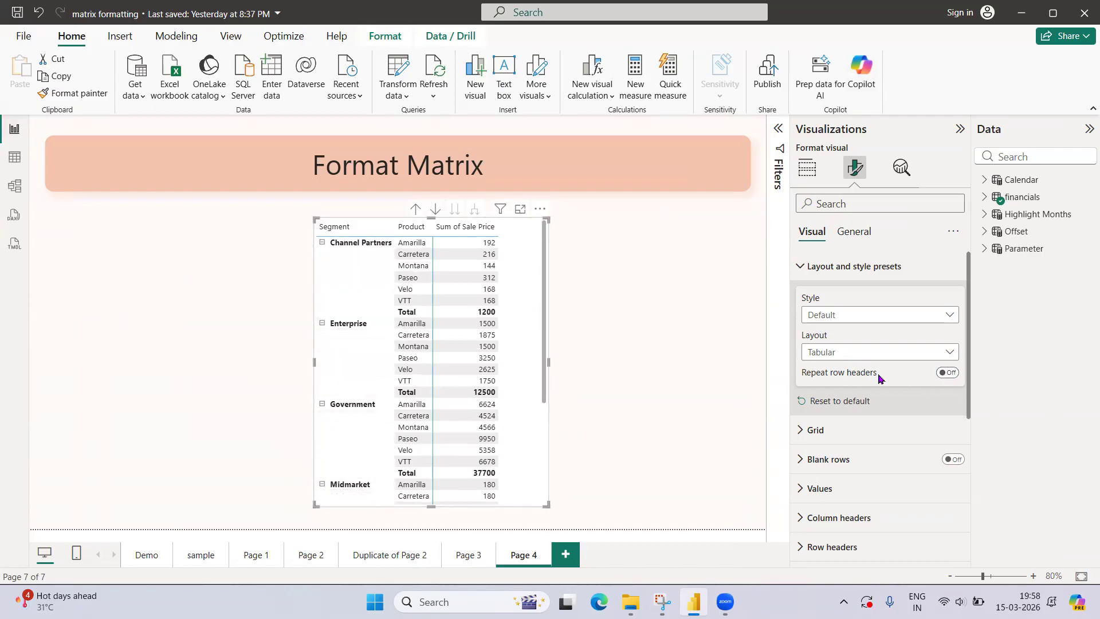
click(827, 352)
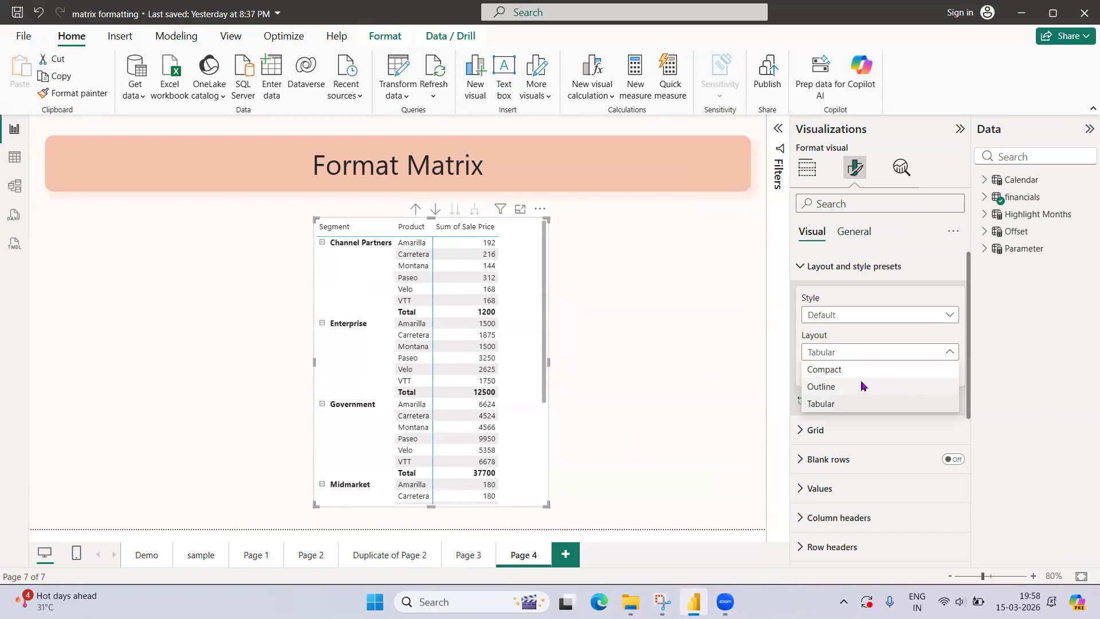
click(861, 385)
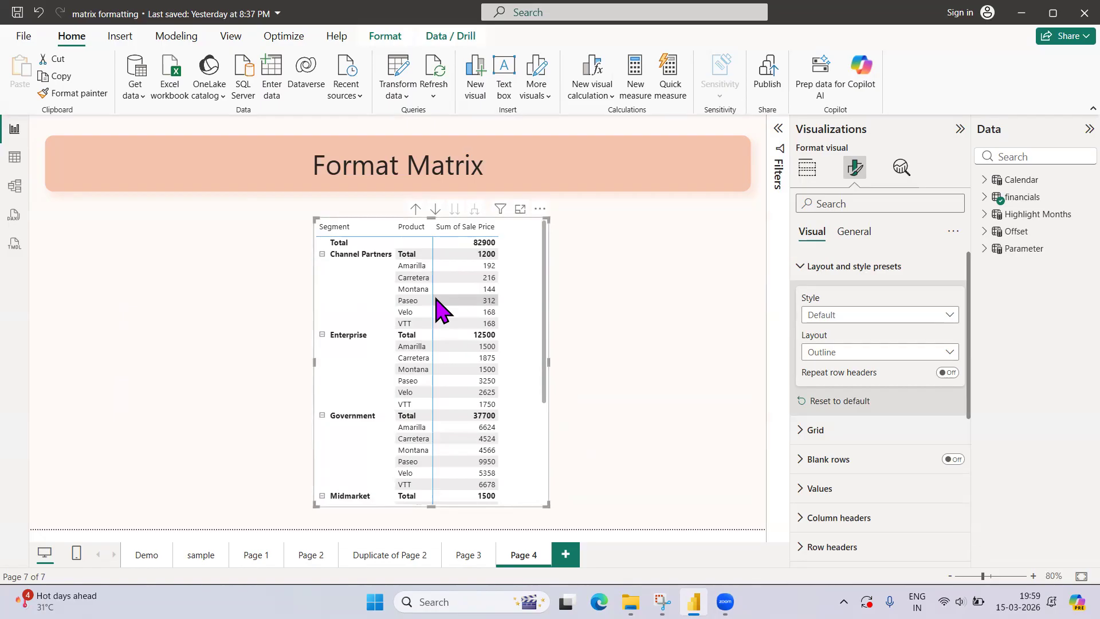
click(823, 355)
click(832, 404)
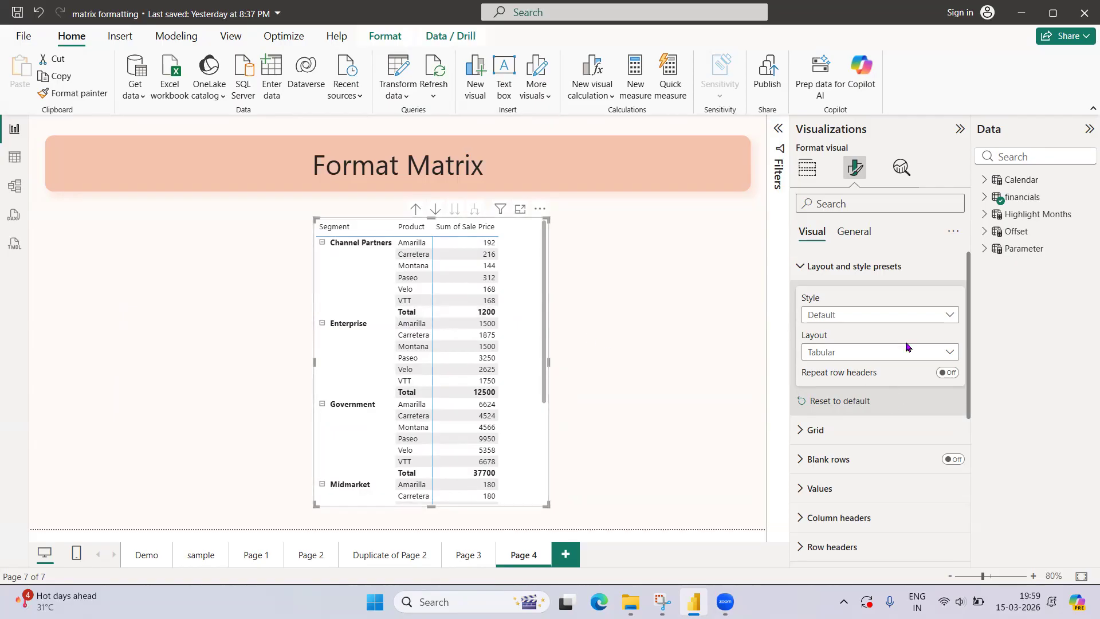
click(840, 271)
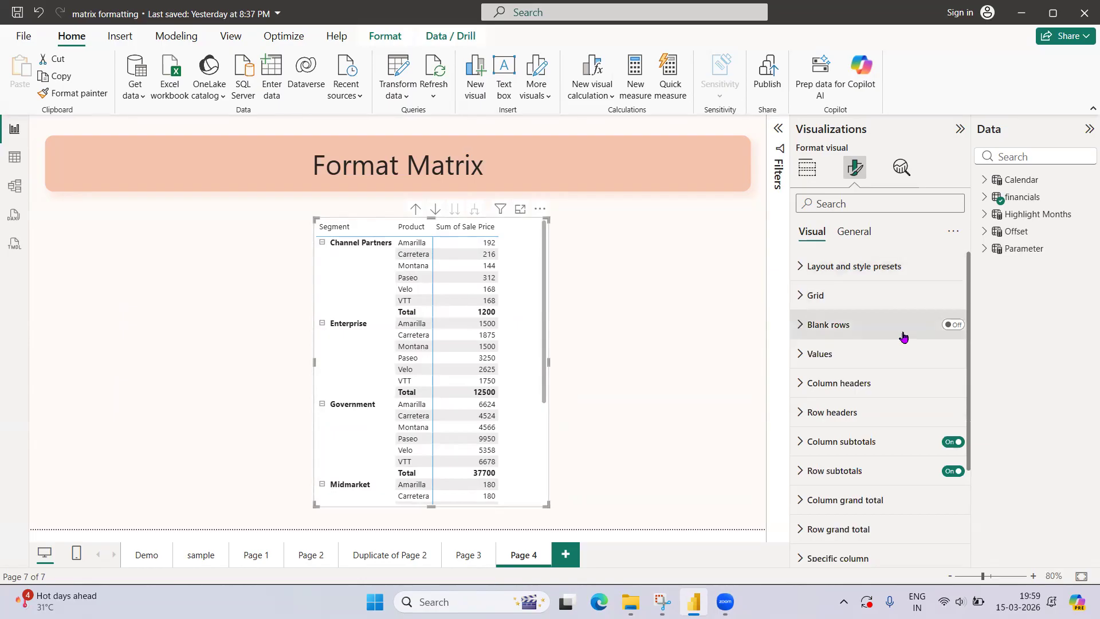
Set the column headers' resize behavior to Grow to fit and widen the matrix slightly.
click(851, 385)
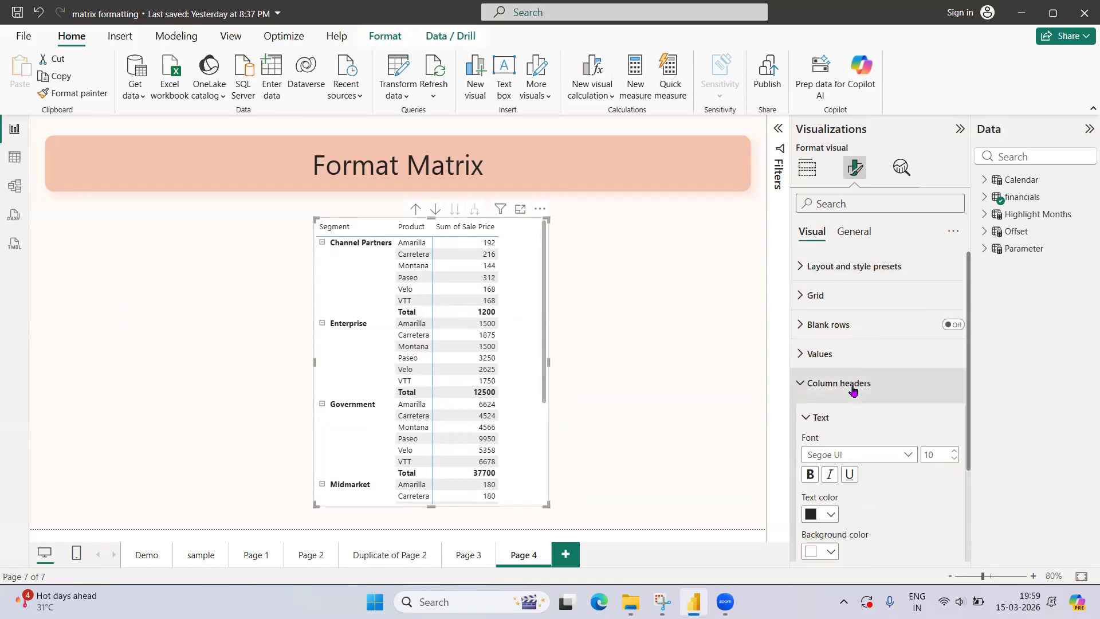
click(811, 417)
click(812, 453)
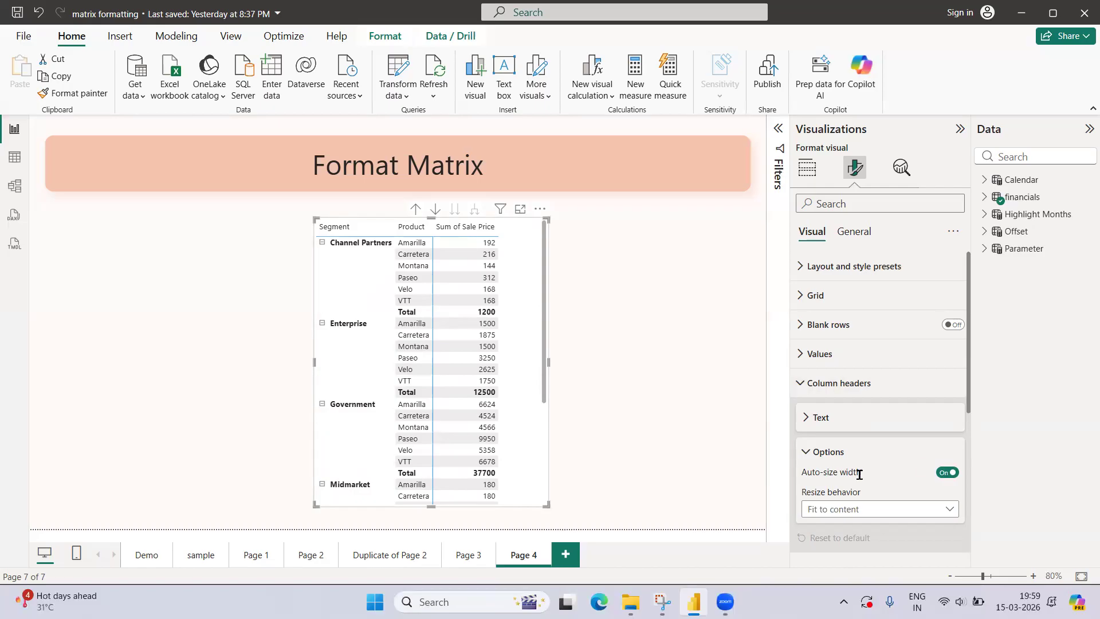
scroll(905, 417, down, 3)
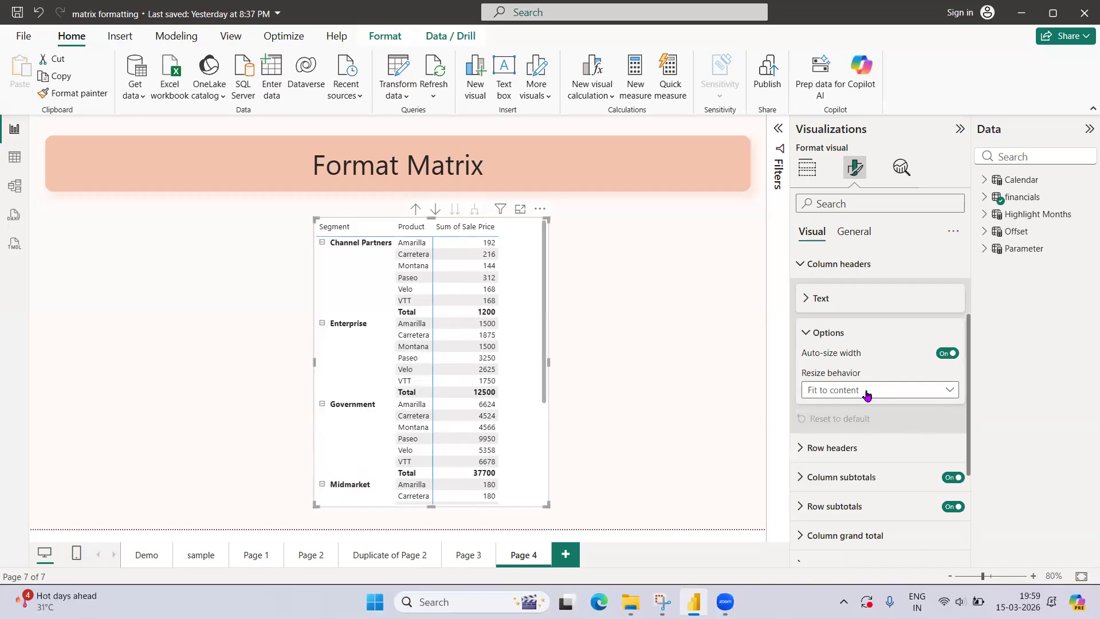
click(867, 394)
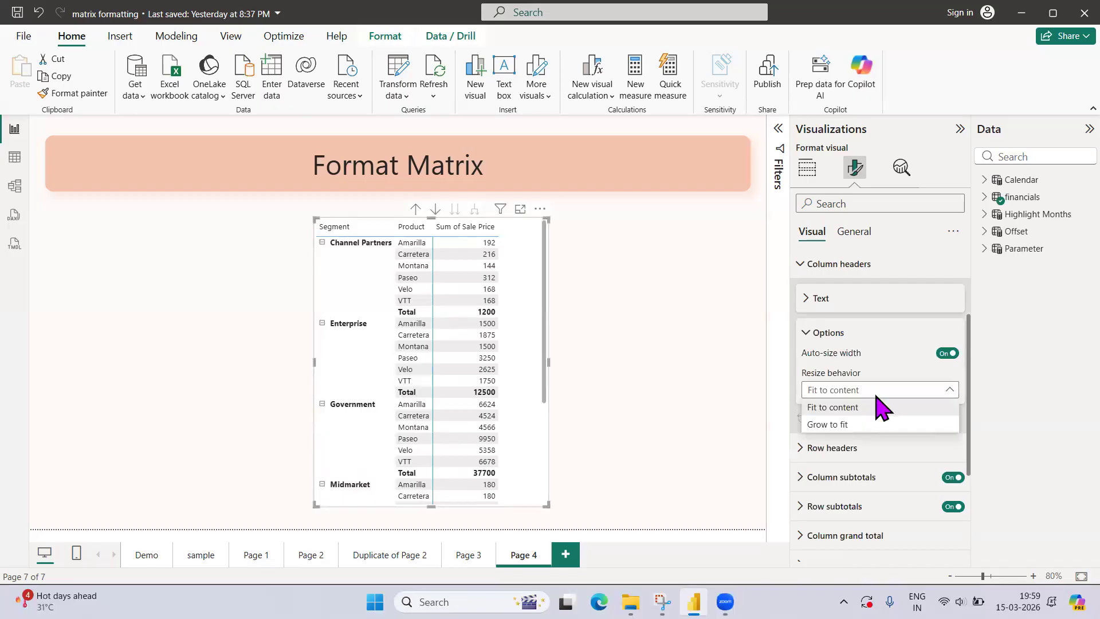
click(873, 428)
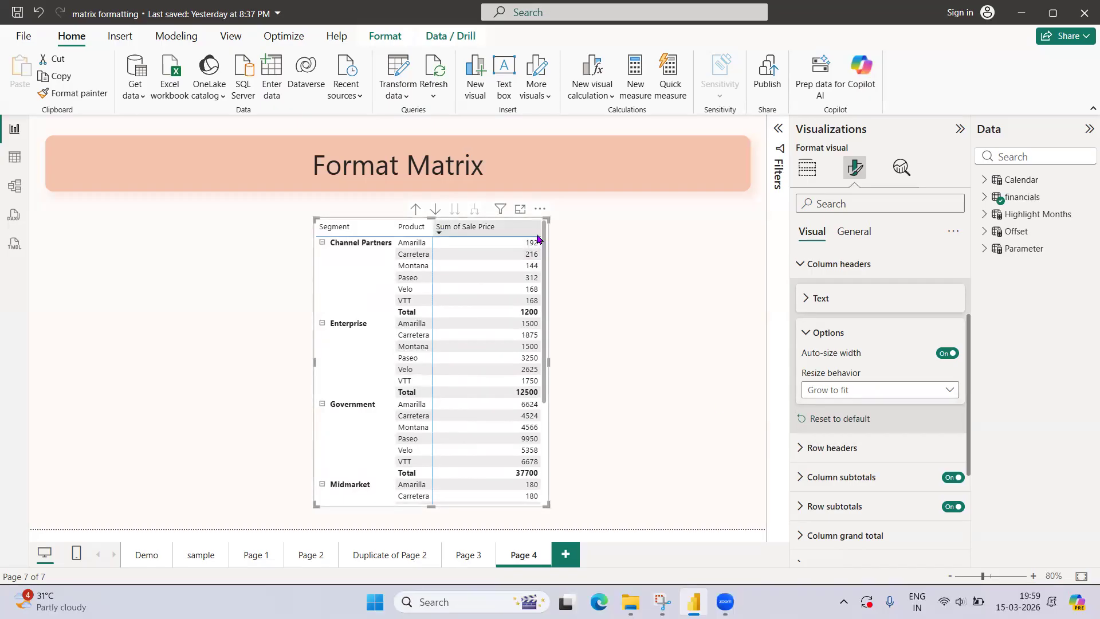
mouse_move(548, 363)
mouse_down()
mouse_move(609, 365)
mouse_move(556, 364)
mouse_up()
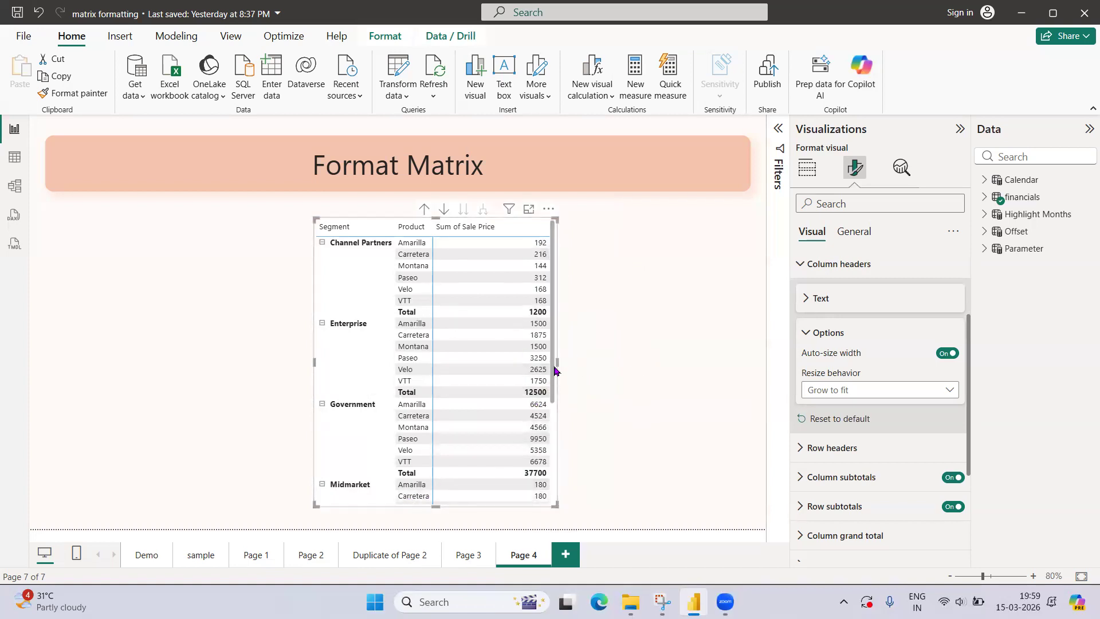
Try the Fit to content resize behavior while narrowing and widening the matrix, and restore Grow to fit.
click(876, 391)
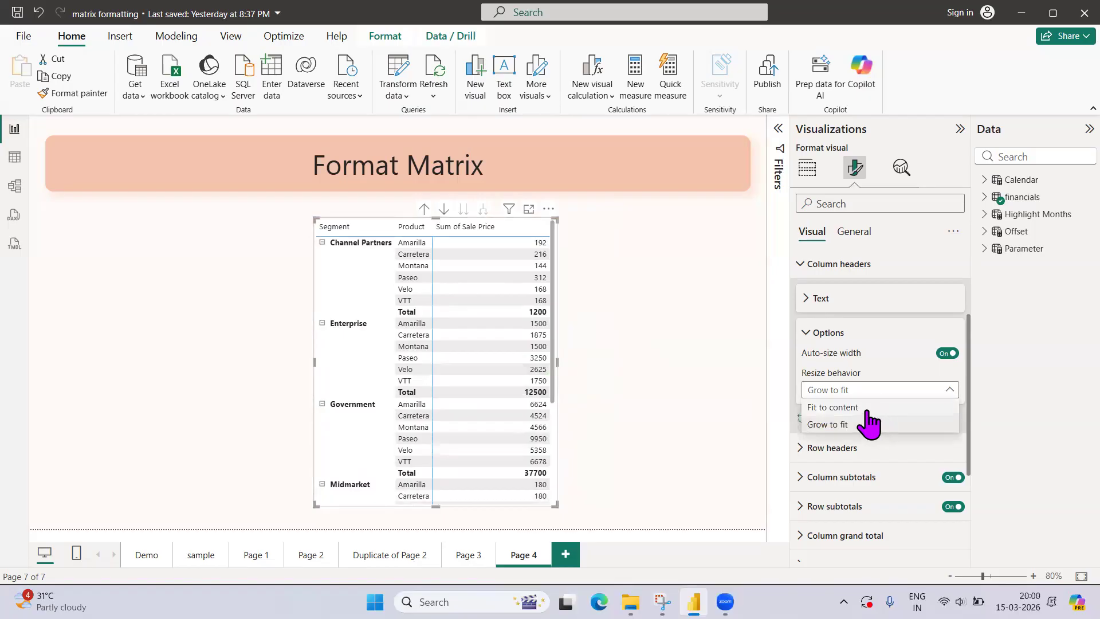
click(862, 407)
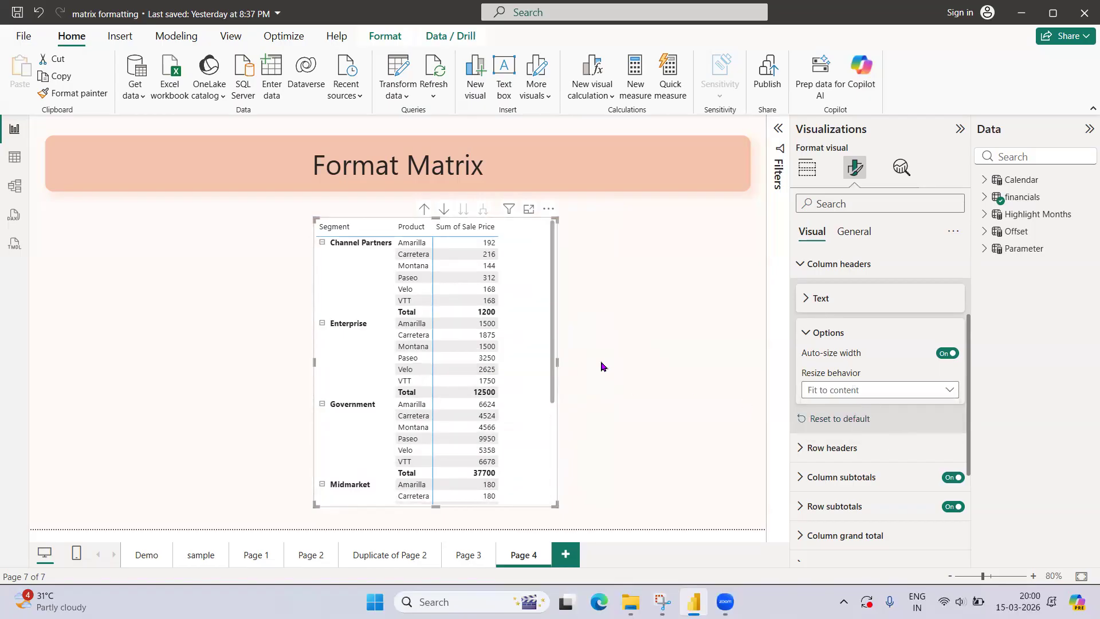
drag(556, 362, 518, 363)
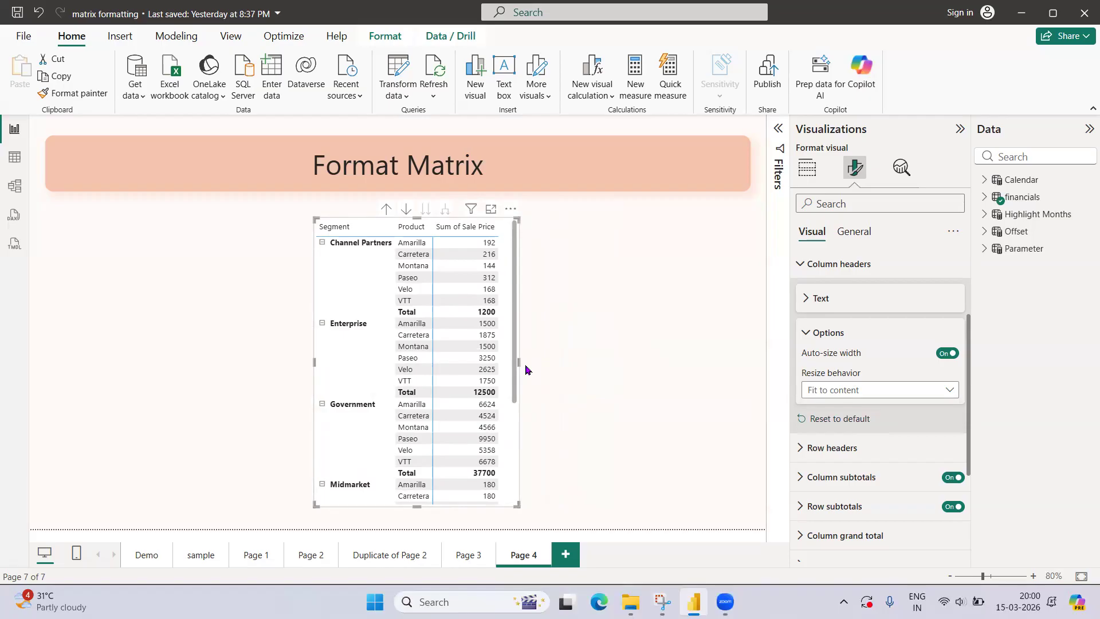
drag(518, 362, 554, 362)
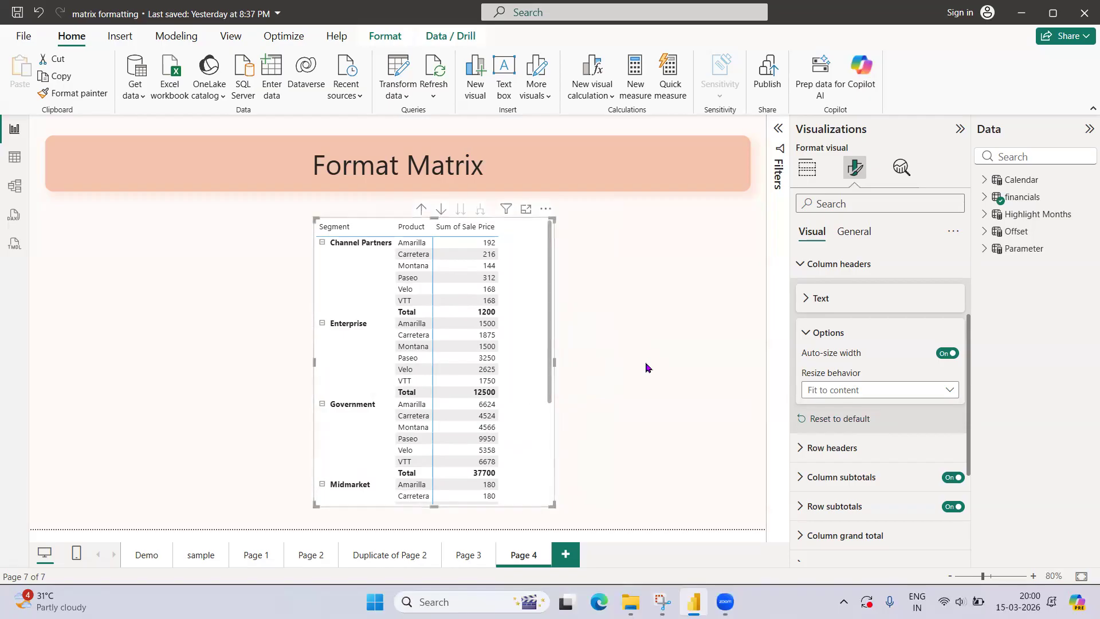
click(874, 395)
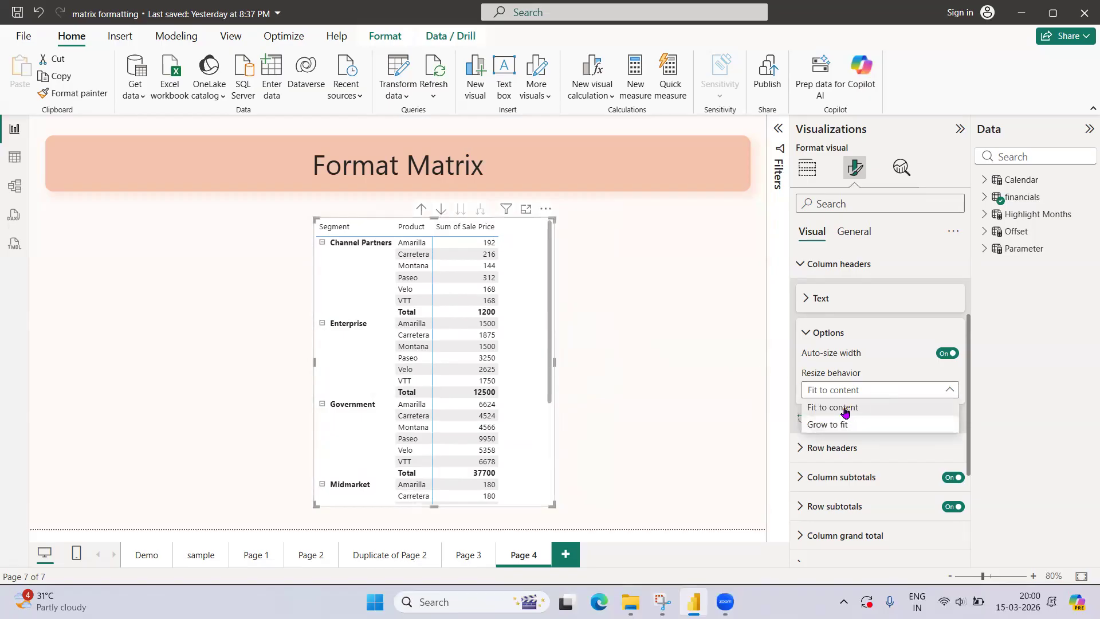
click(825, 342)
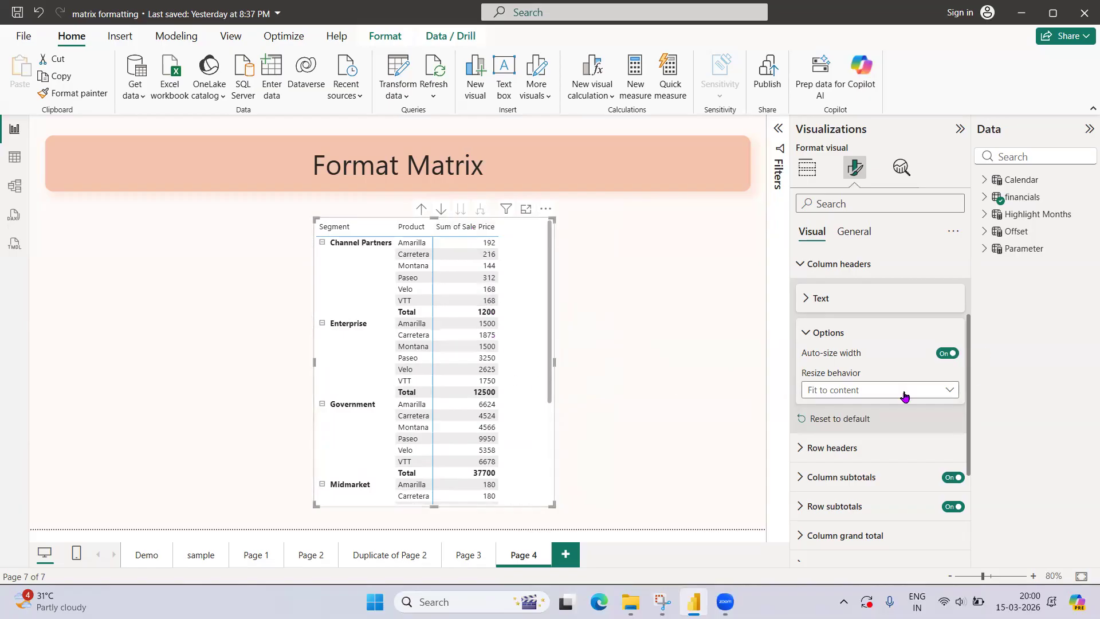
click(880, 394)
click(871, 429)
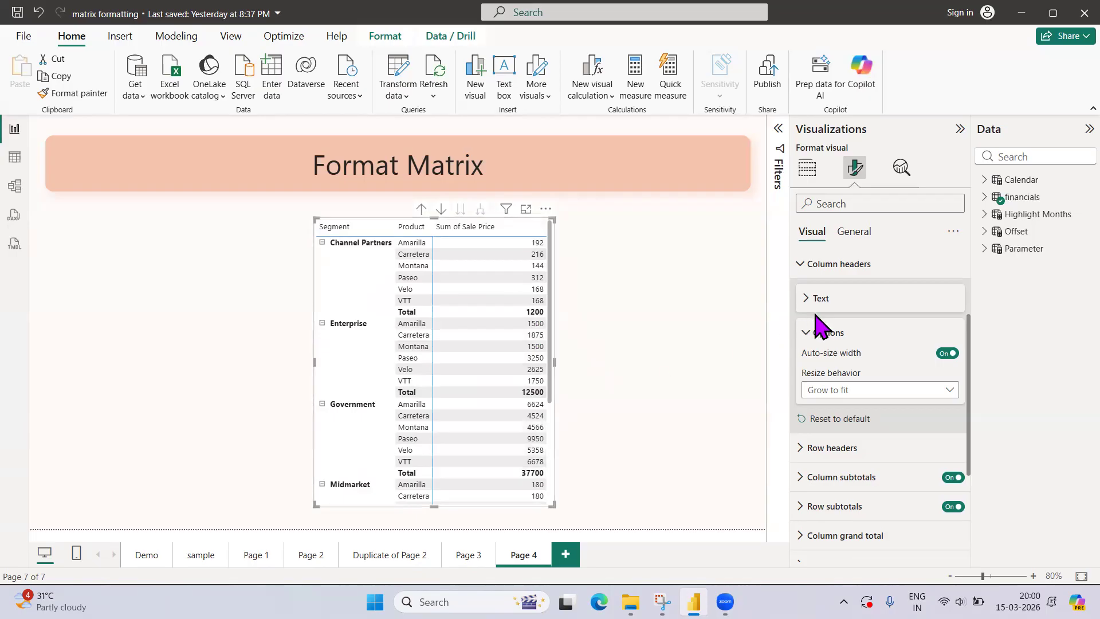
Turn off auto-size width for the column headers and narrow the matrix to just past its last column.
click(948, 353)
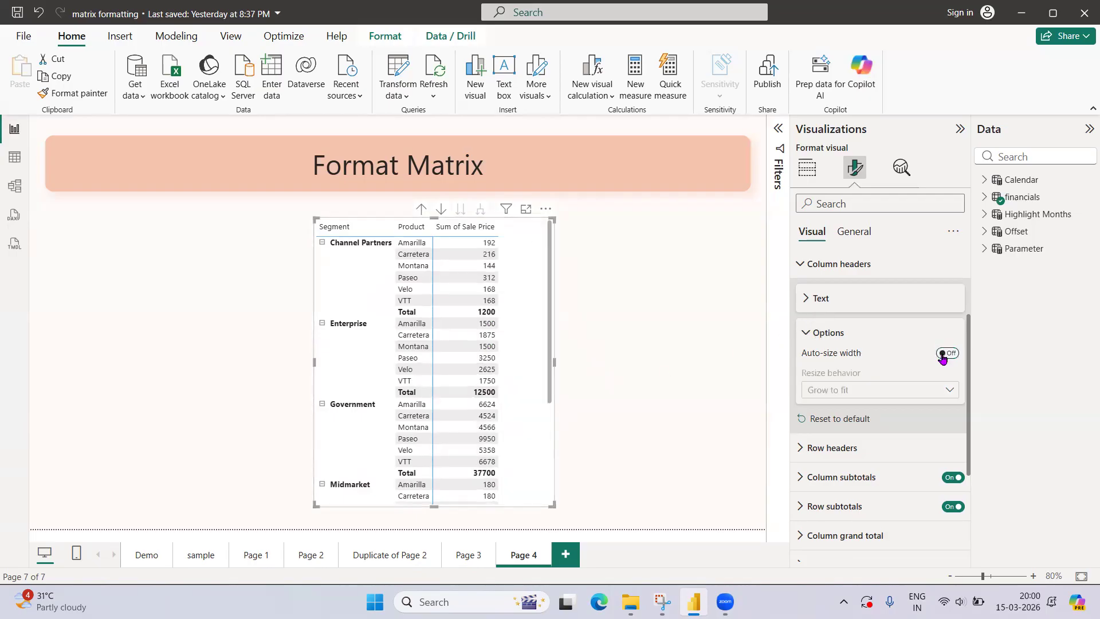
drag(555, 362, 520, 361)
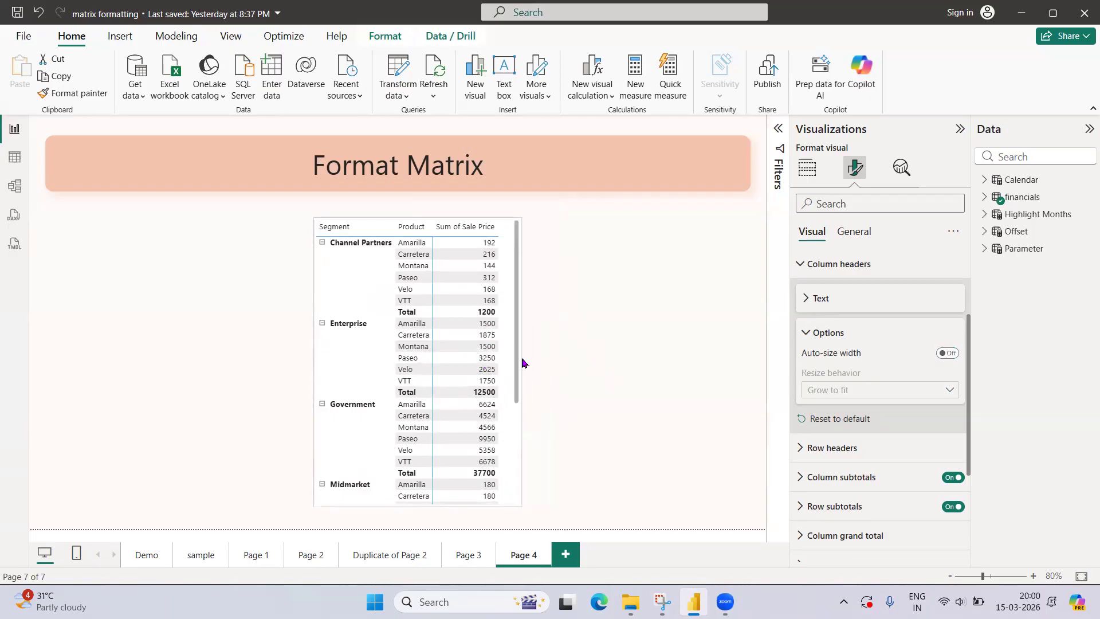
click(806, 331)
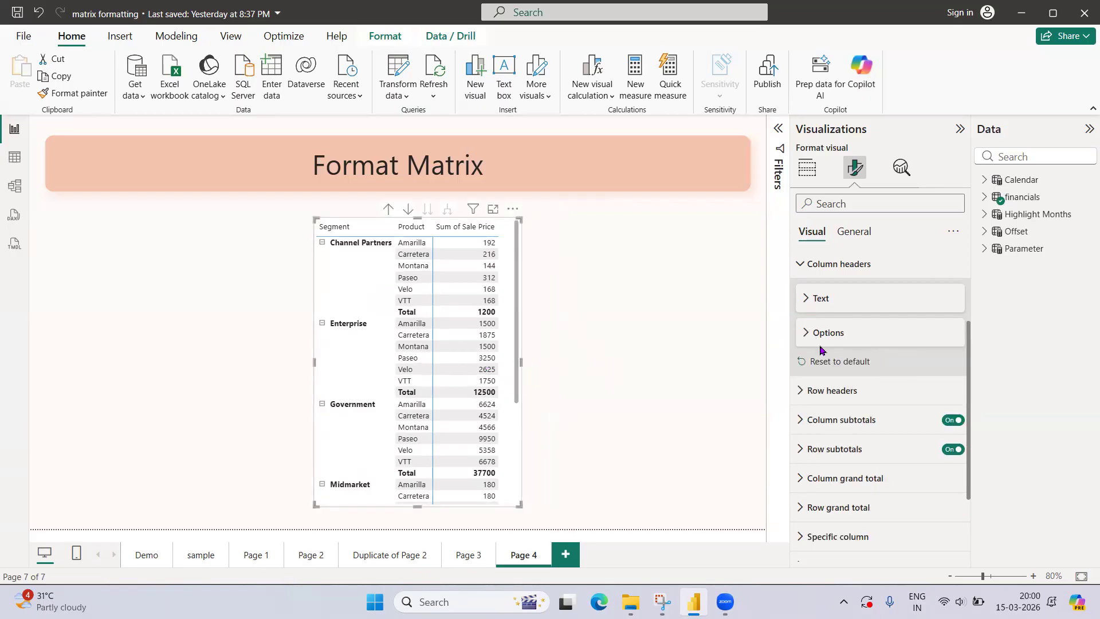
Try the None, Minimal and Bold header style presets on the matrix.
drag(970, 343, 961, 265)
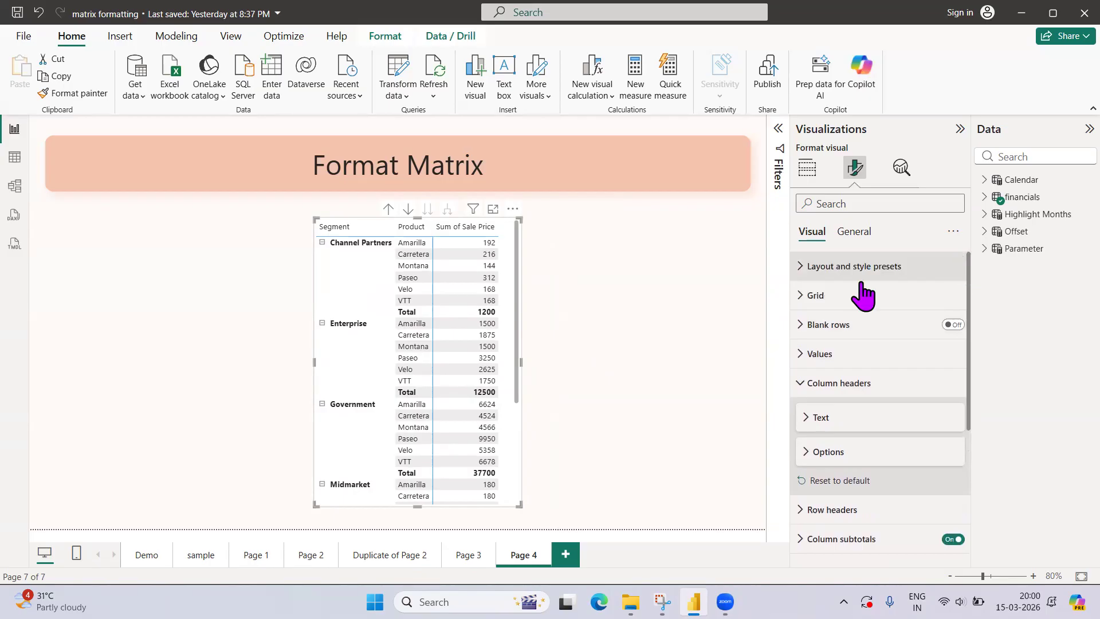
click(825, 265)
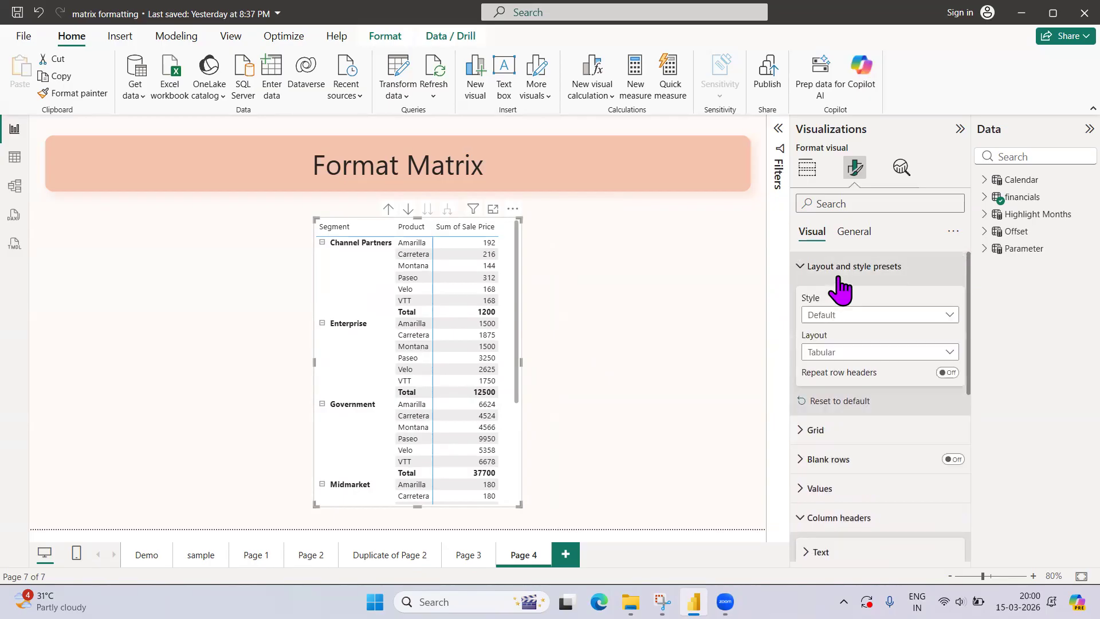
click(824, 317)
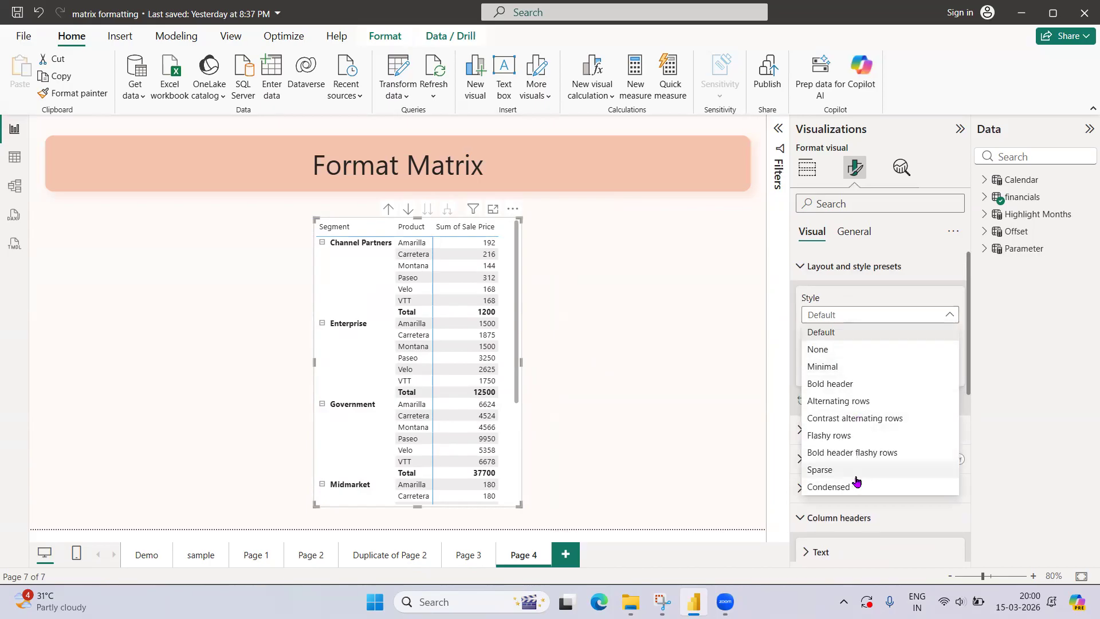
click(819, 350)
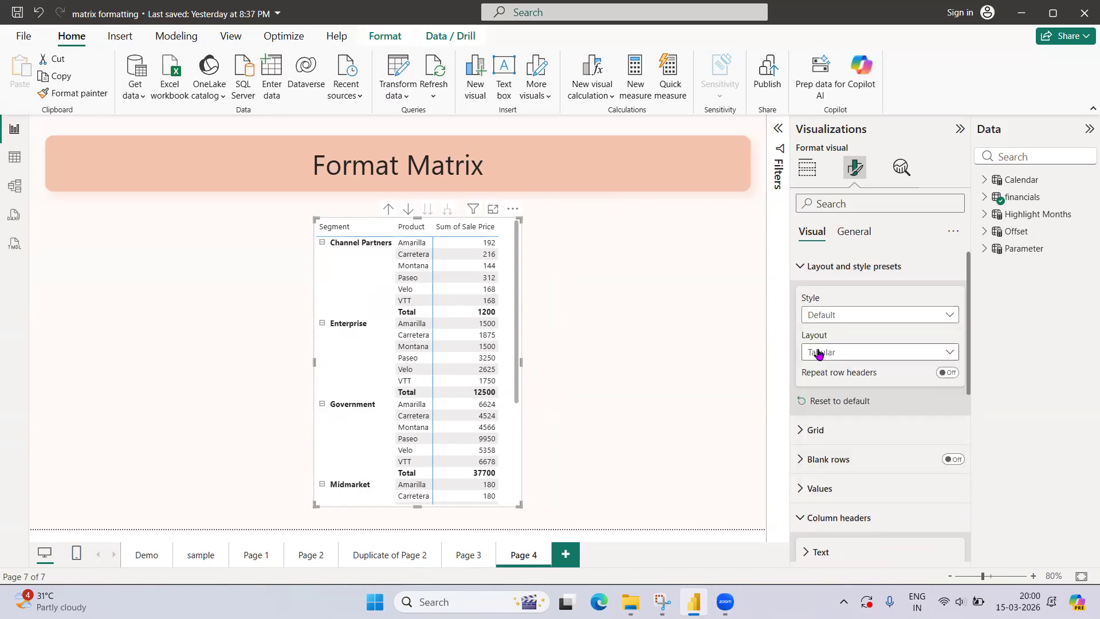
click(843, 322)
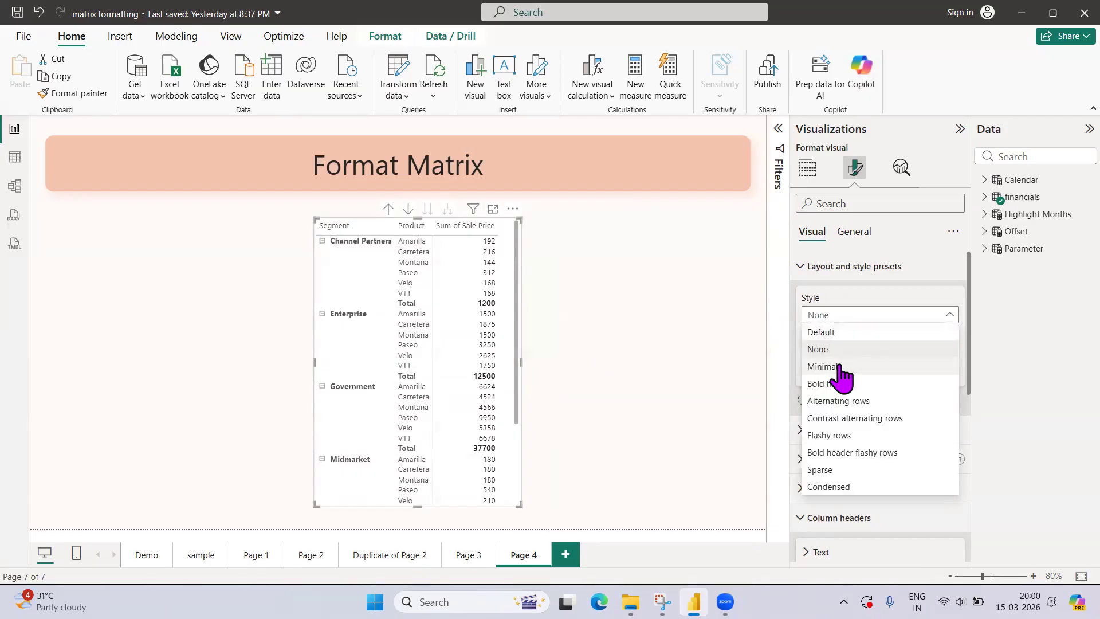
click(837, 365)
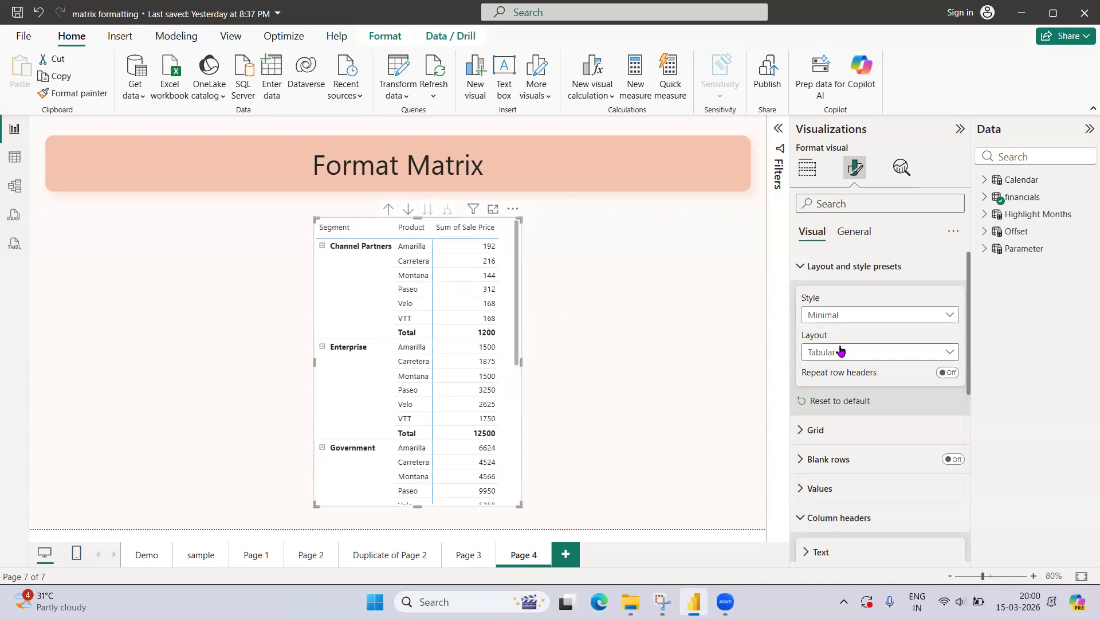
click(844, 320)
click(847, 384)
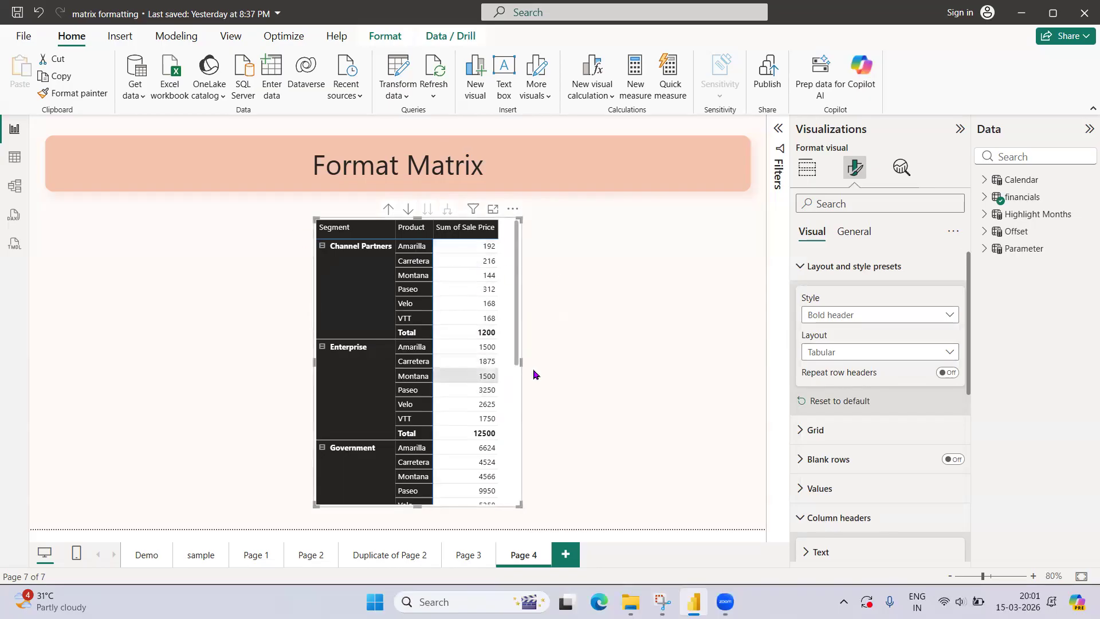
Try the Alternating rows and Contrast alternating rows style presets on the matrix.
click(847, 314)
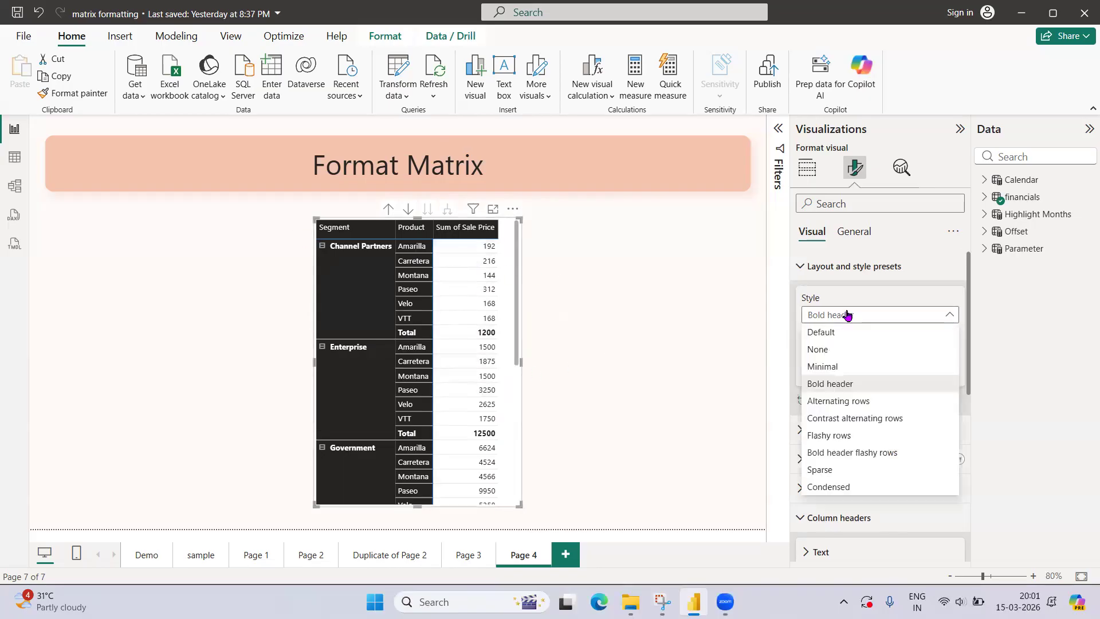
click(847, 401)
click(848, 315)
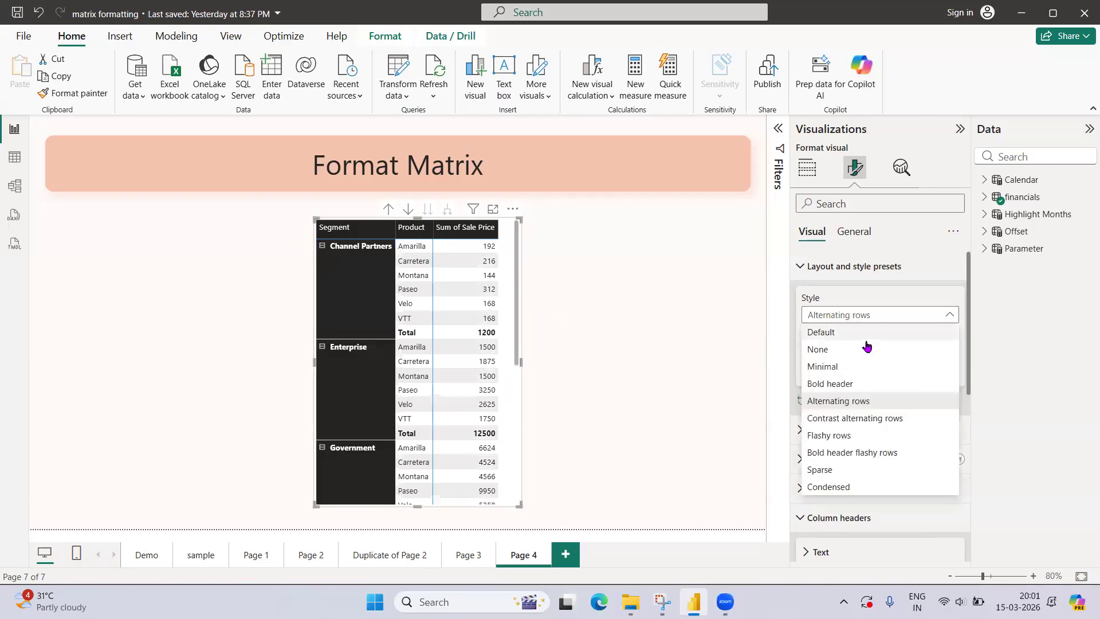
click(844, 418)
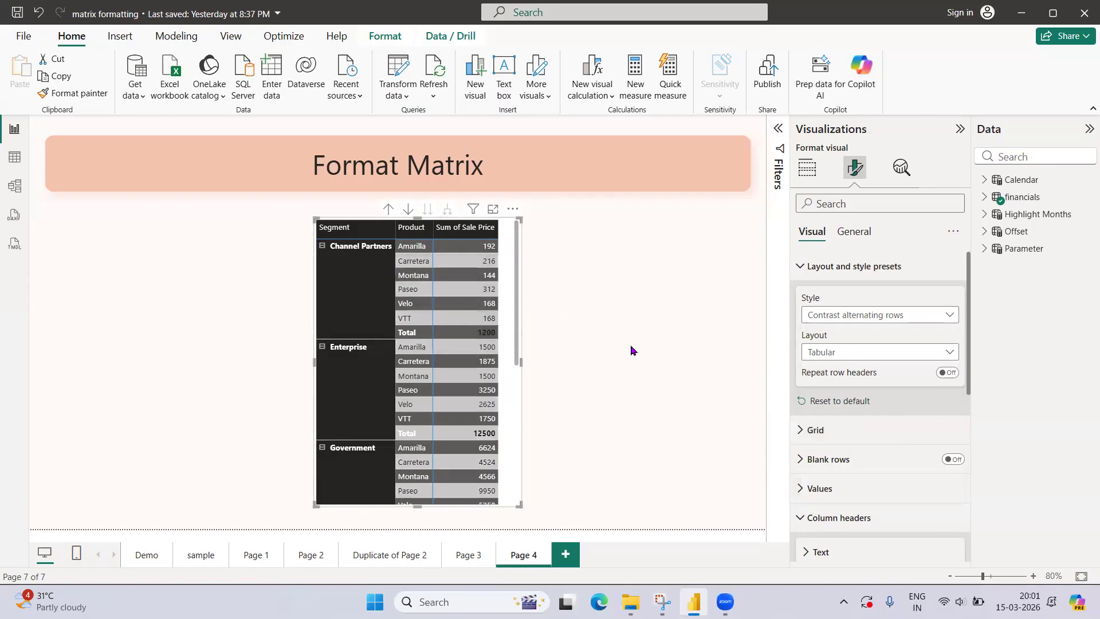
Try the Flashy rows style preset on the matrix, and collapse and re-expand the Channel Partners segment.
click(814, 318)
click(832, 436)
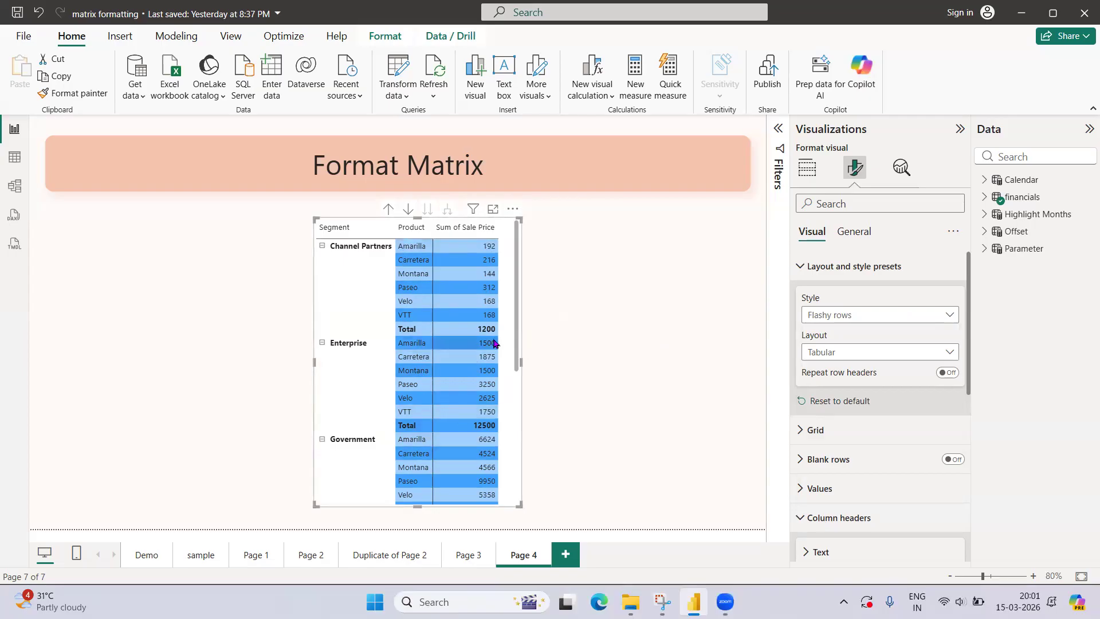
scroll(517, 373, down, 5)
scroll(513, 423, up, 5)
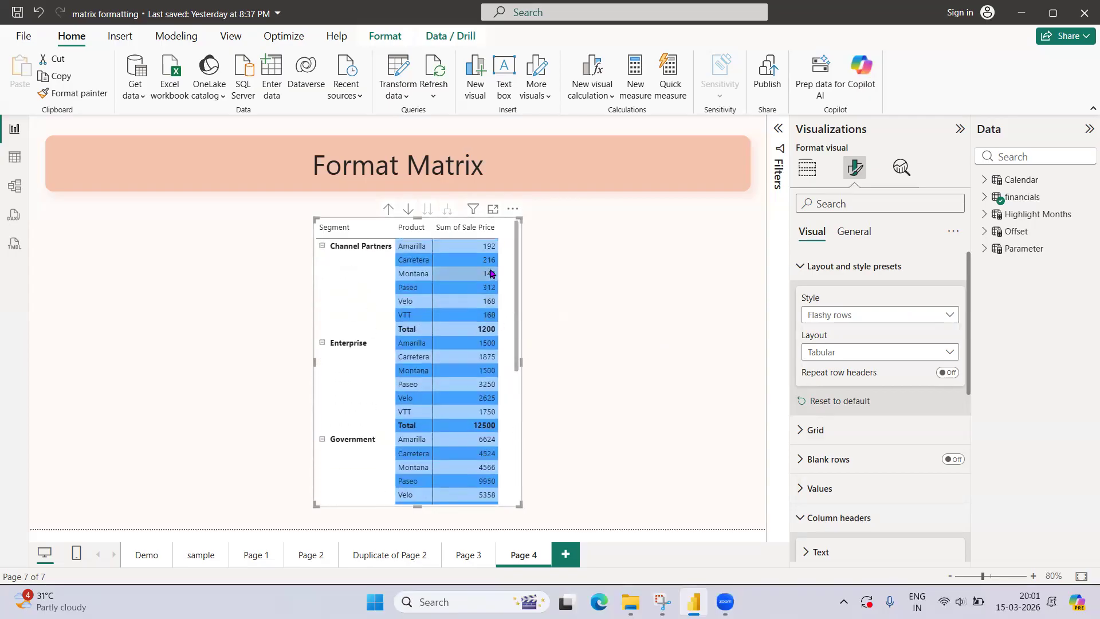
click(322, 247)
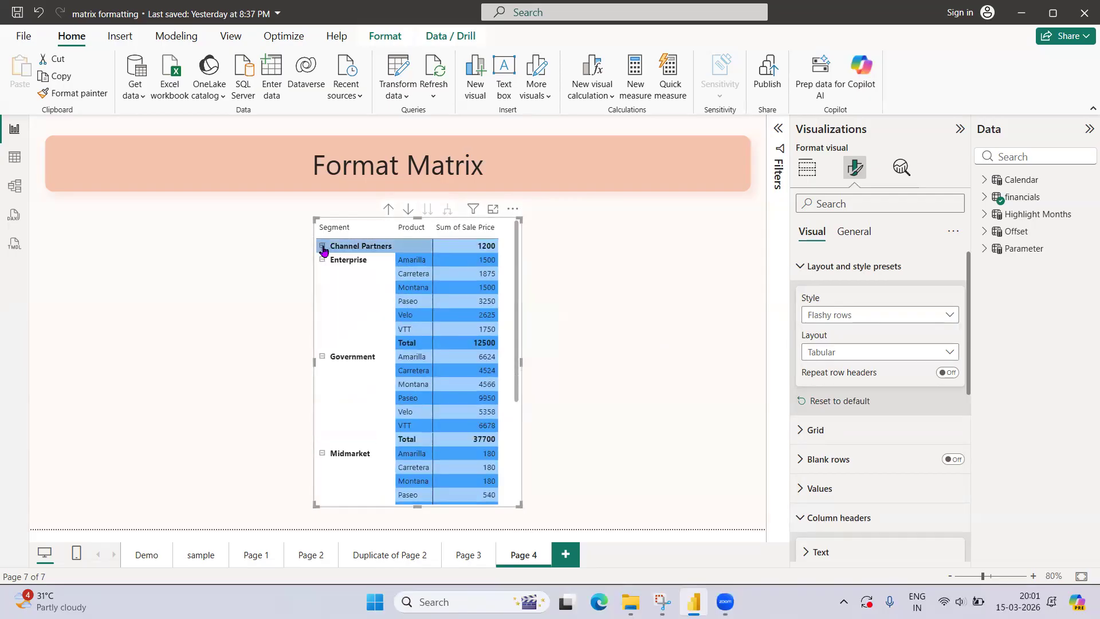
click(322, 247)
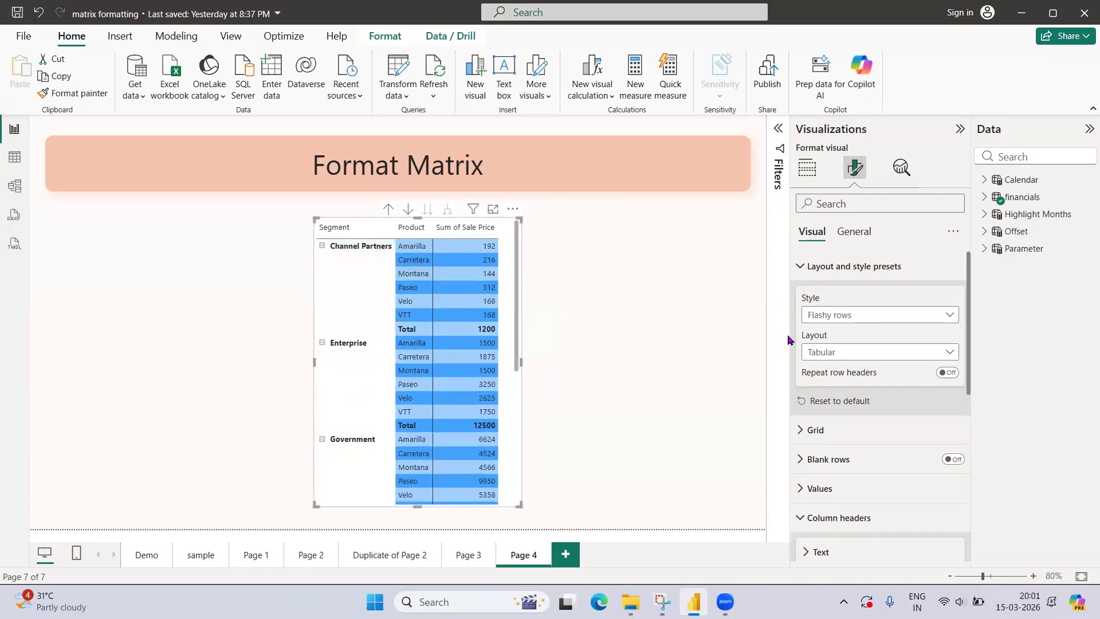
Try the Bold header flashy rows and Sparse style presets on the matrix.
click(815, 320)
click(836, 452)
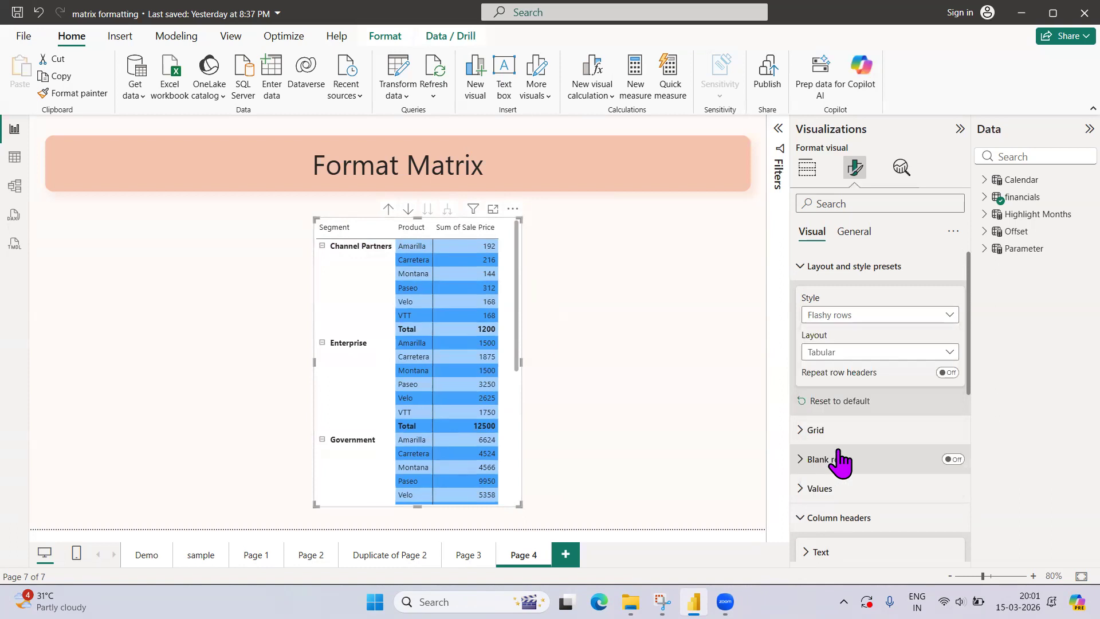
click(850, 315)
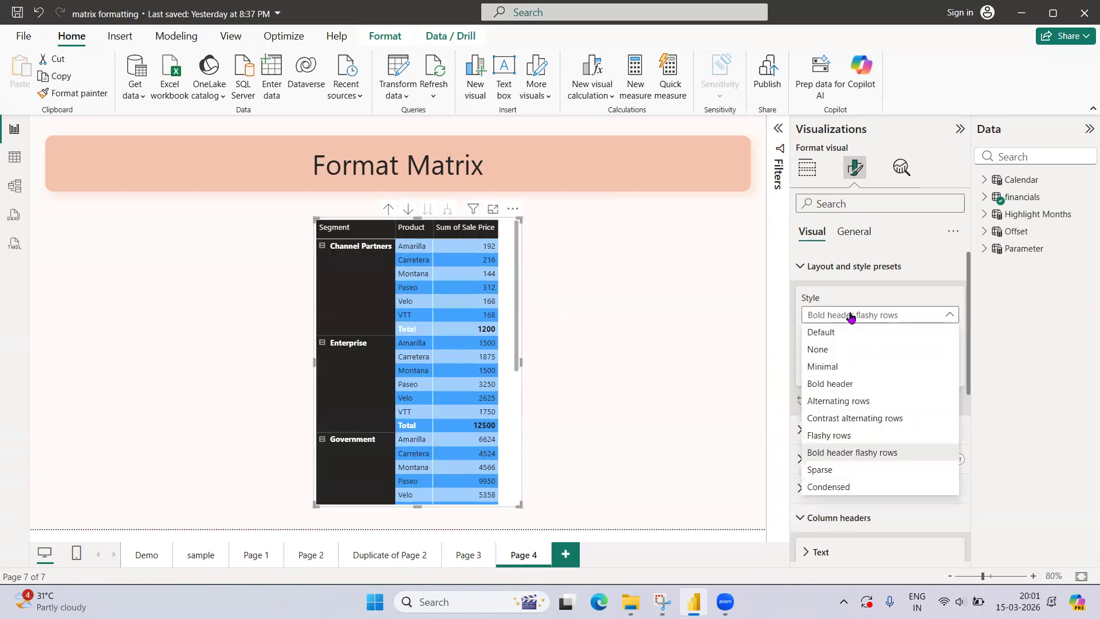
click(846, 471)
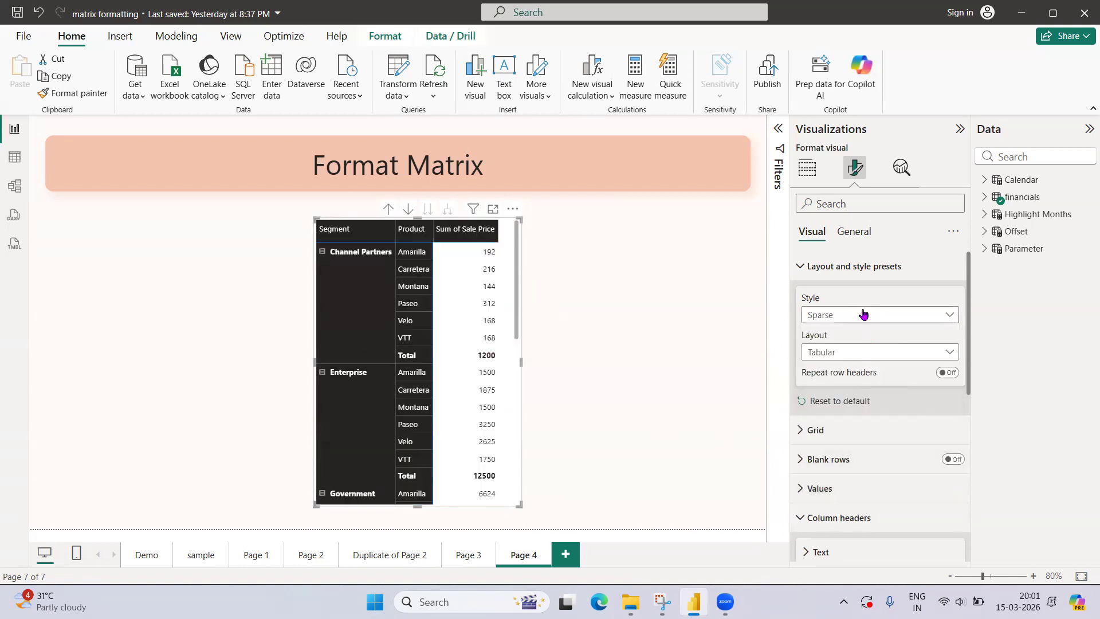
Apply the Minimal style preset to the matrix and narrow the visual very slightly.
click(850, 315)
click(853, 367)
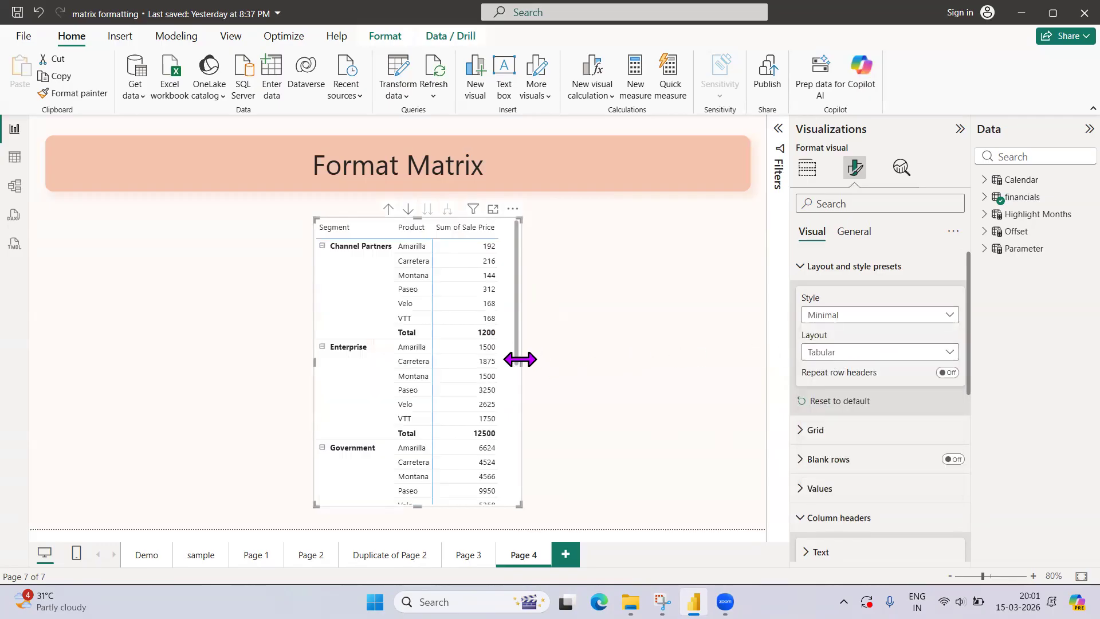
mouse_move(521, 362)
mouse_down()
mouse_move(546, 370)
mouse_move(520, 371)
mouse_up()
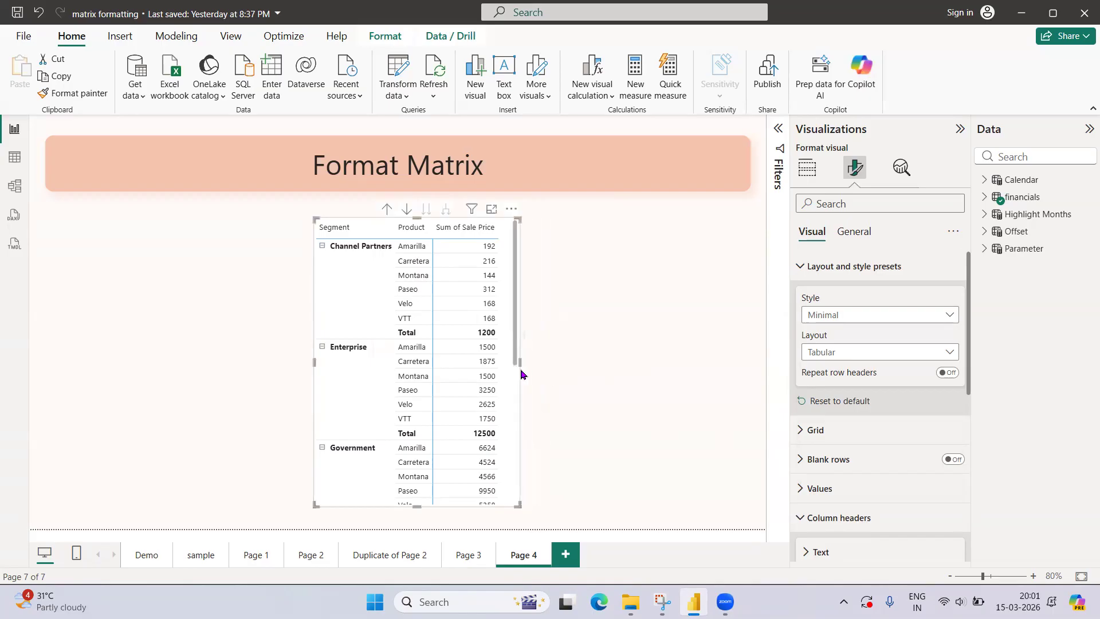